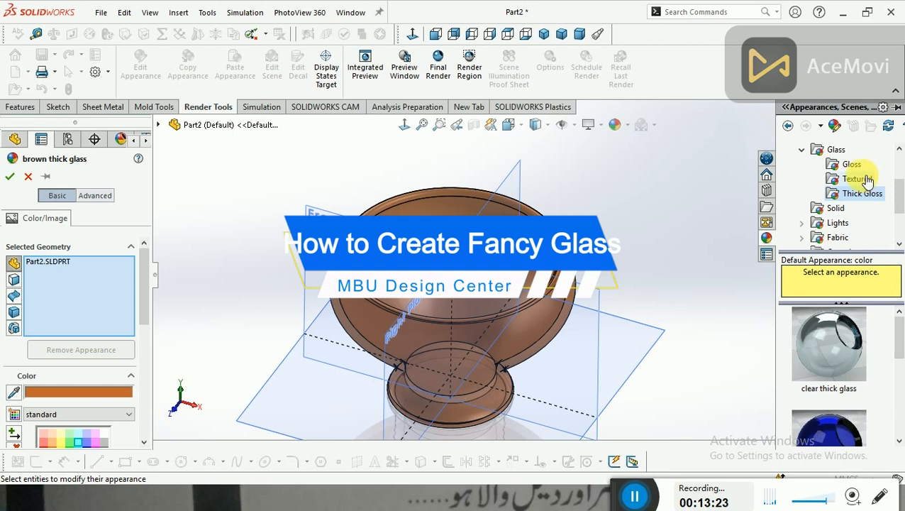
- Apply the glass fiber appearance from the textured glass collection to the whole part, after trying glass sandblasted 01
drag(902, 342, 898, 420)
click(839, 405)
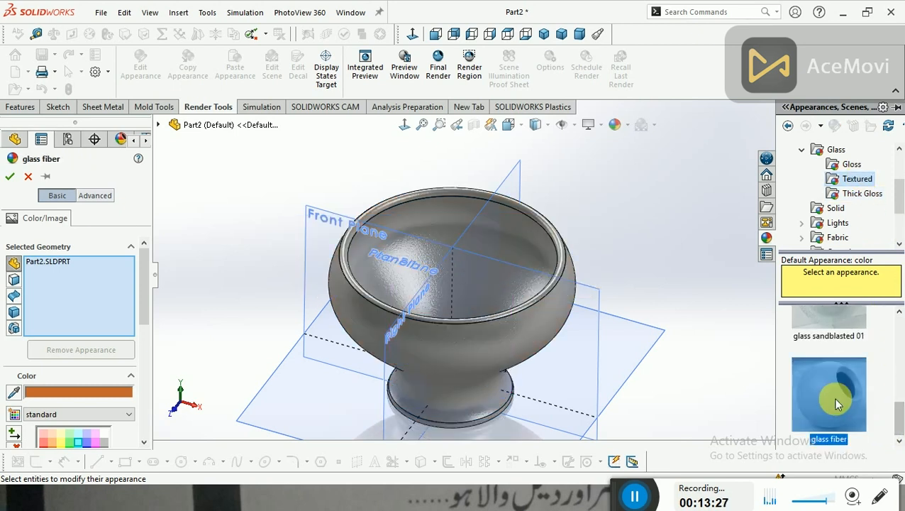
click(840, 314)
scroll(840, 316, up, 1)
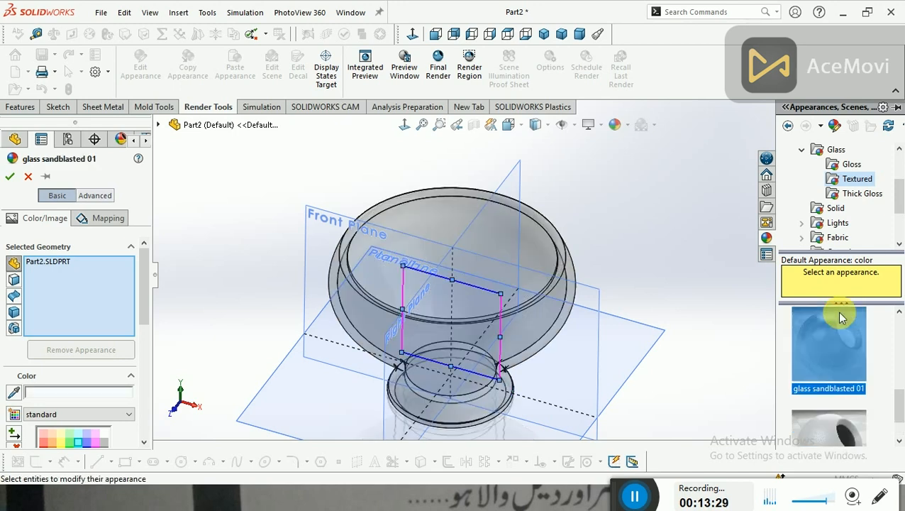
click(850, 427)
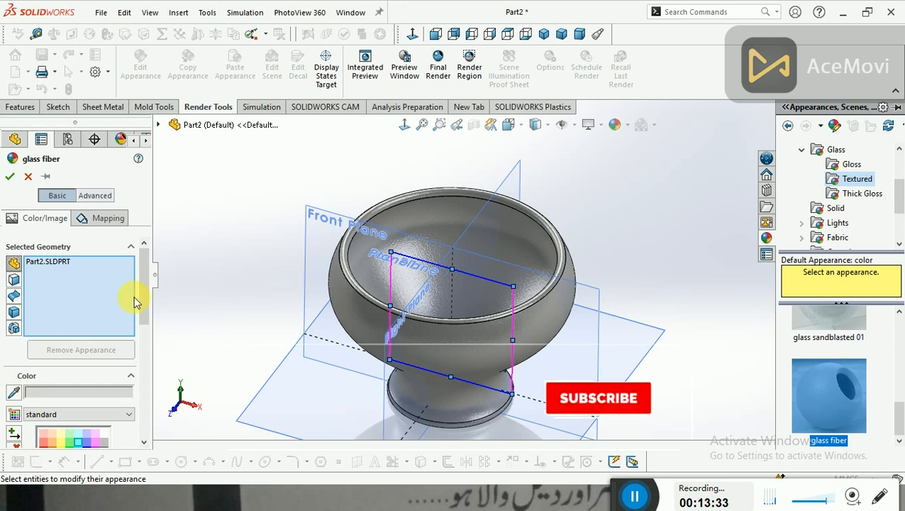
- Recolour the glass fiber appearance with the light blue-violet standard swatch (red 128, green 128) and accept it
drag(143, 303, 142, 344)
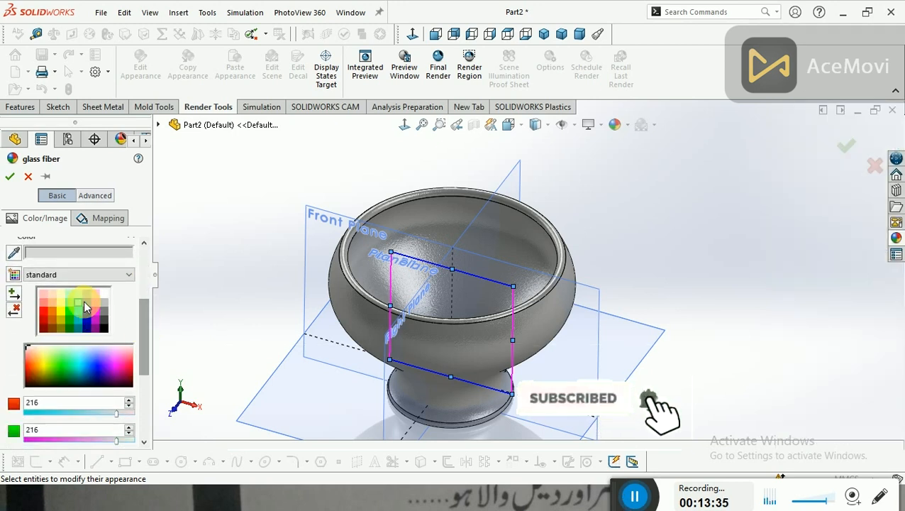
click(90, 298)
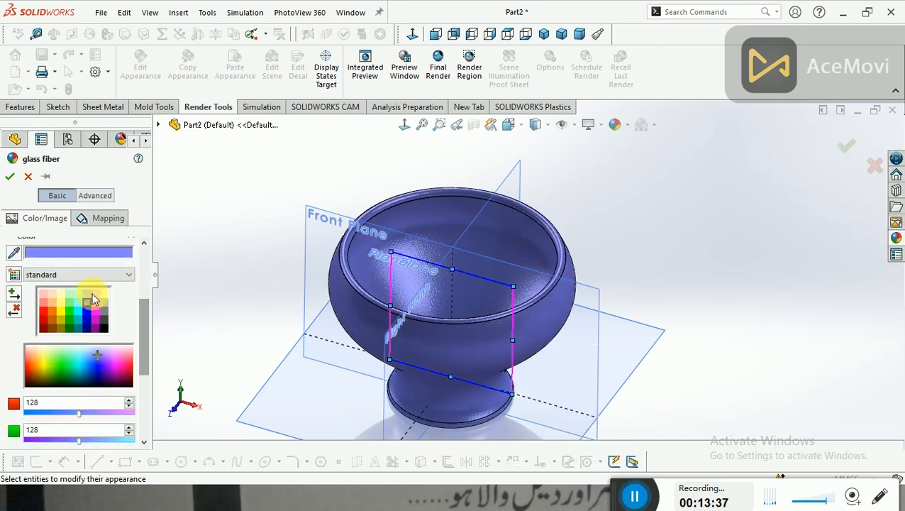
click(10, 176)
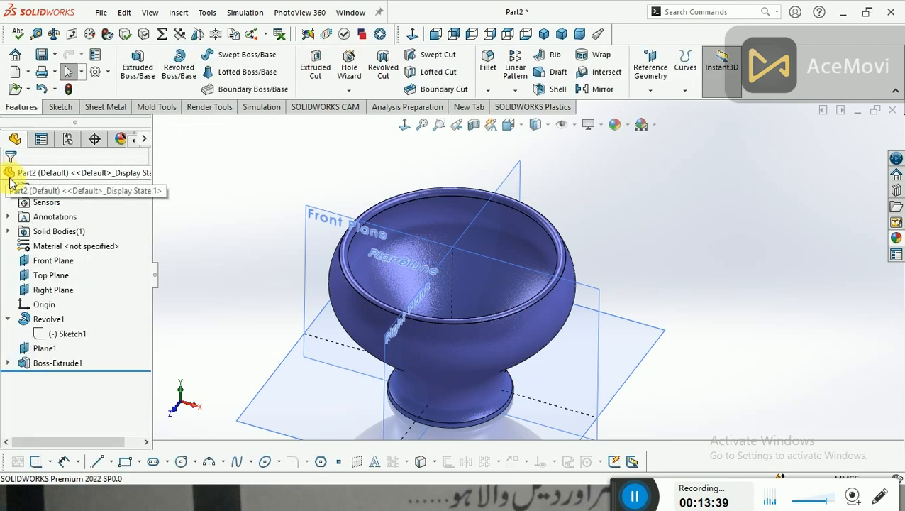
- Hide all reference planes around the finished glass
click(574, 128)
click(564, 144)
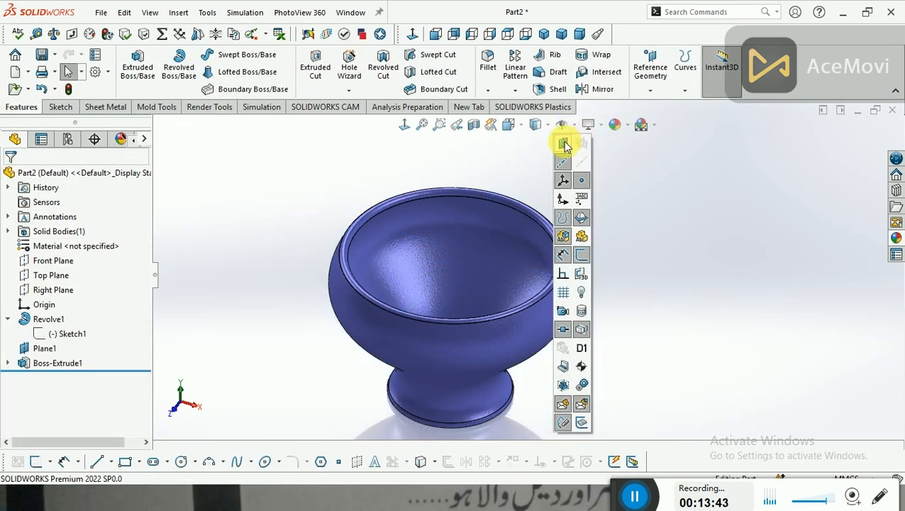
scroll(588, 229, up, 2)
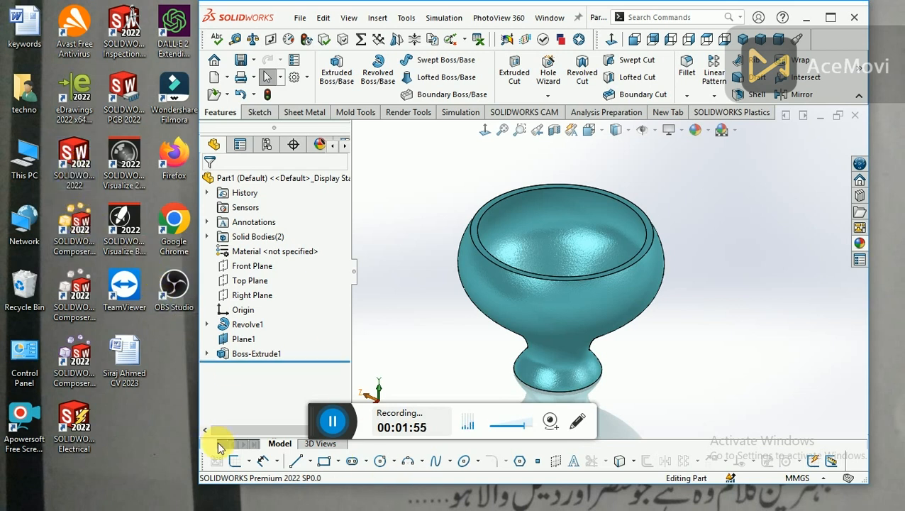
- Maximize the modelling window and create a new Part document
click(831, 17)
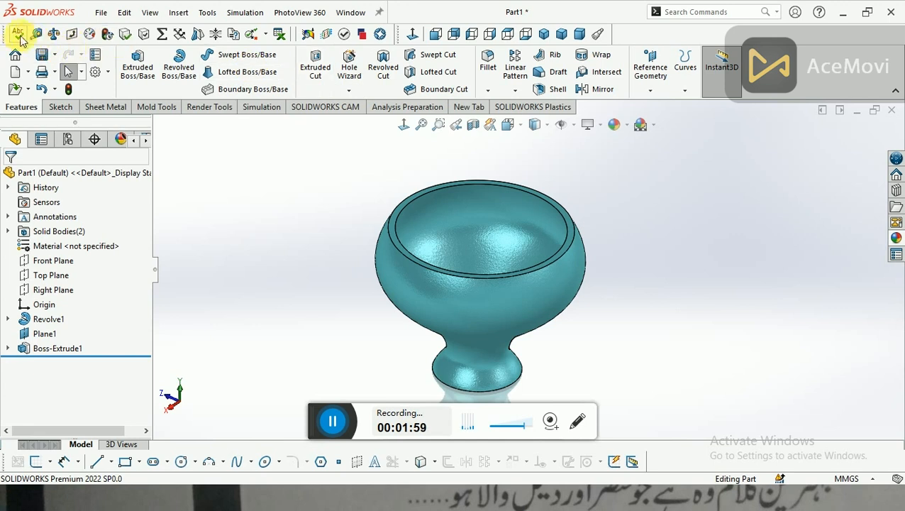
click(101, 16)
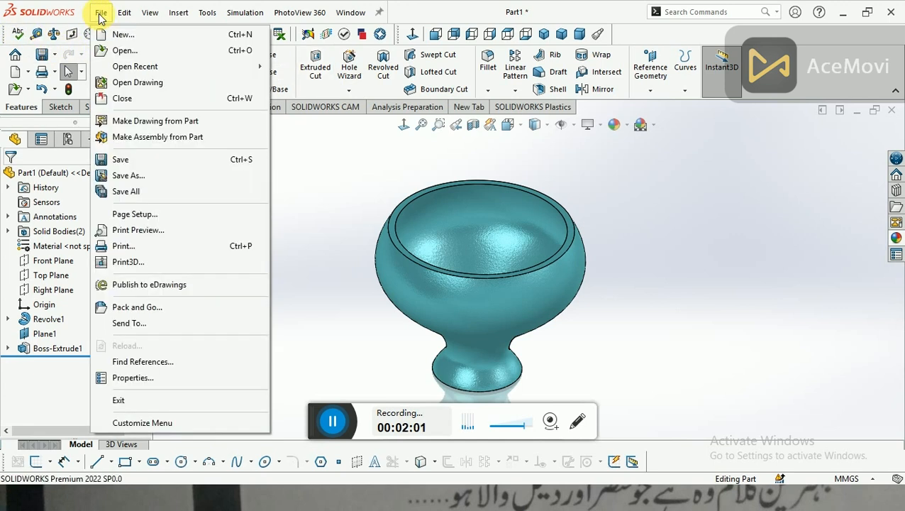
click(115, 33)
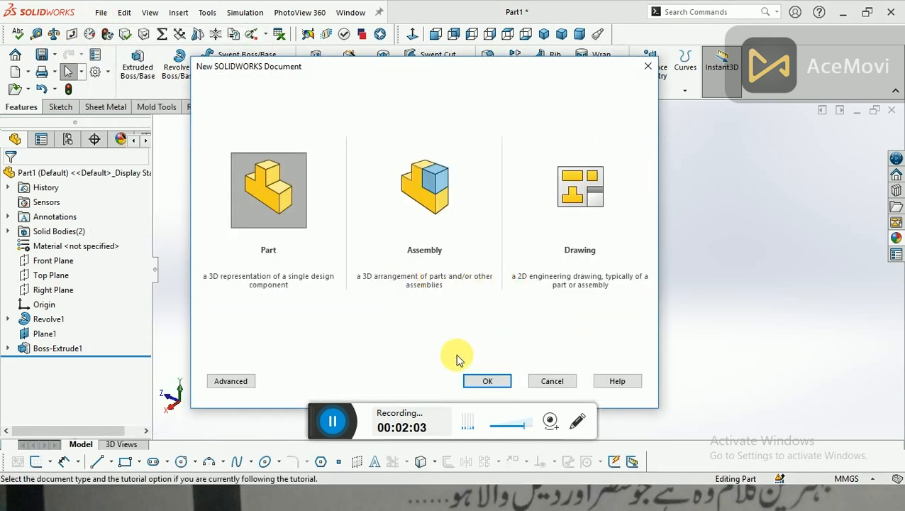
drag(318, 417, 621, 489)
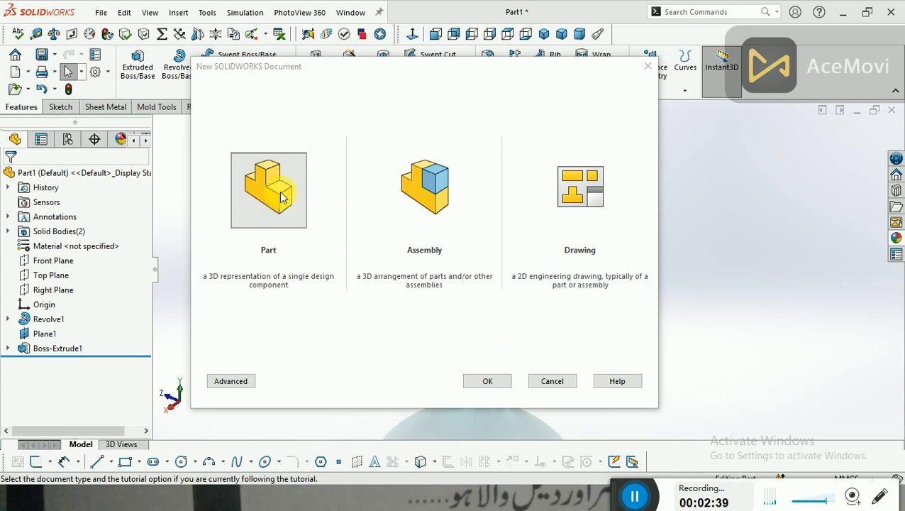
click(490, 381)
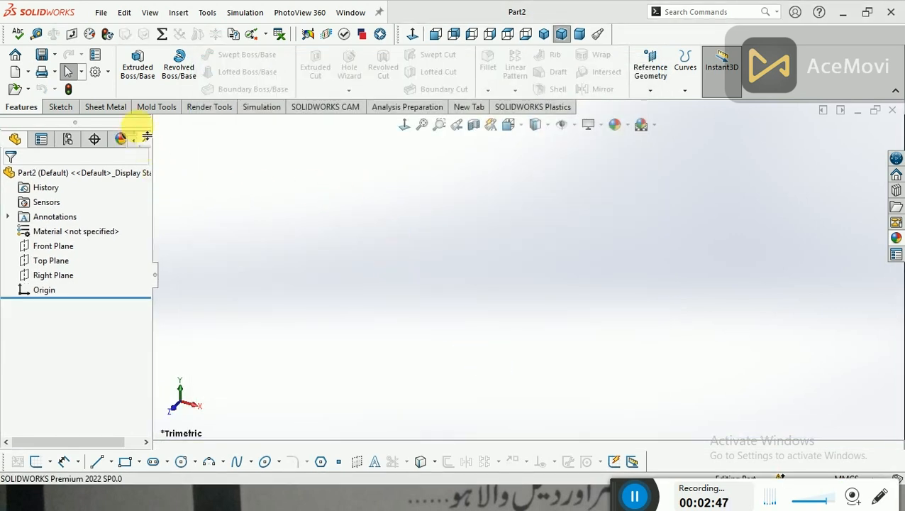
- Show the primary Front, Top and Right planes in the new part
click(61, 106)
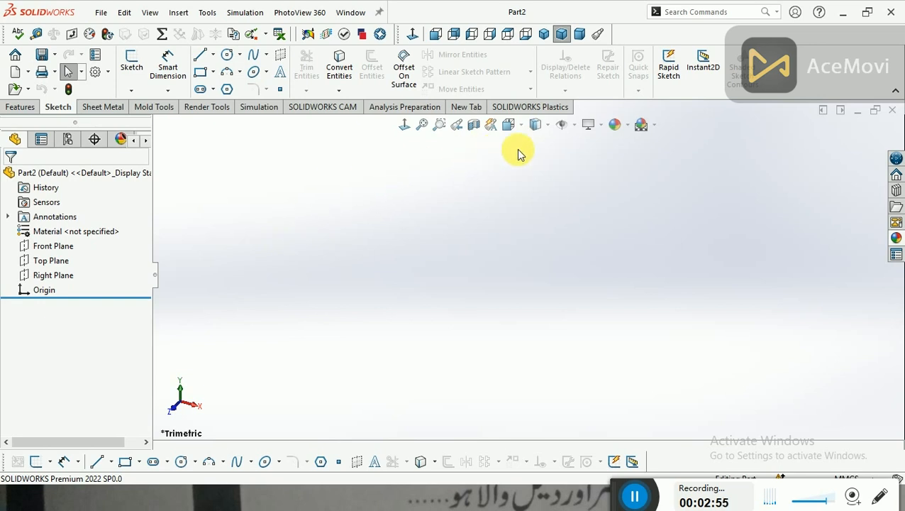
click(572, 127)
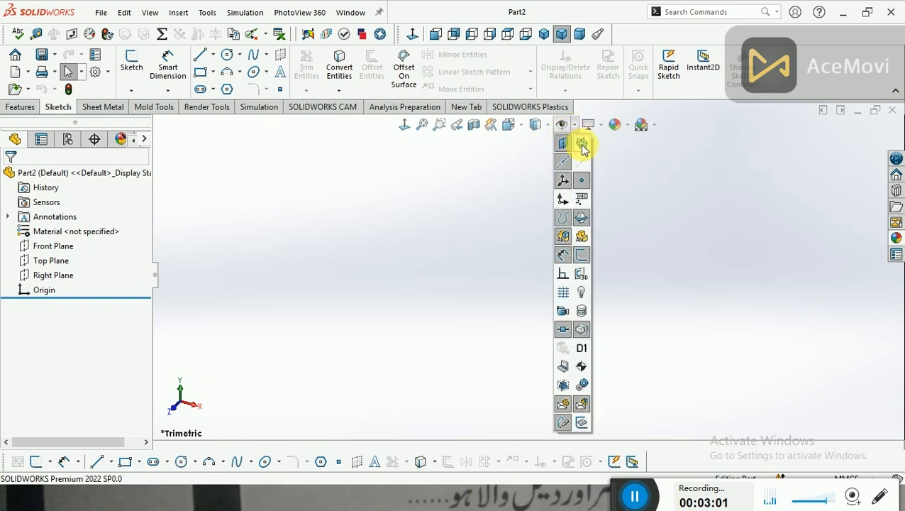
click(583, 144)
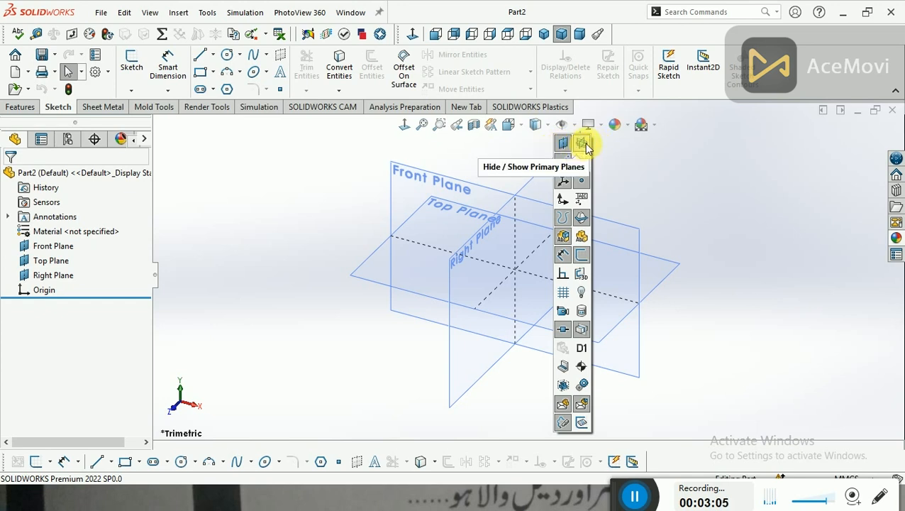
click(614, 161)
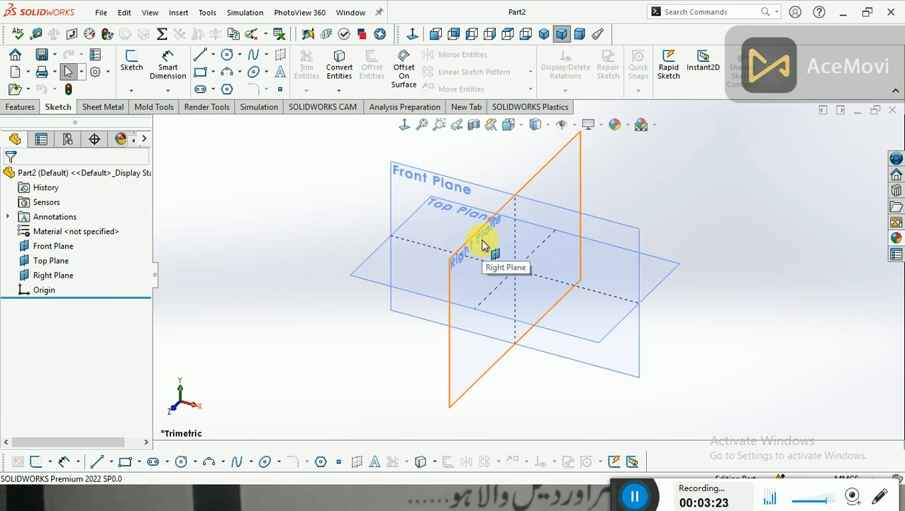
- Sketch a six-point S-shaped spline about 43 mm long on the Front Plane, beside the vertical axis and ending just below the horizontal axis
click(434, 182)
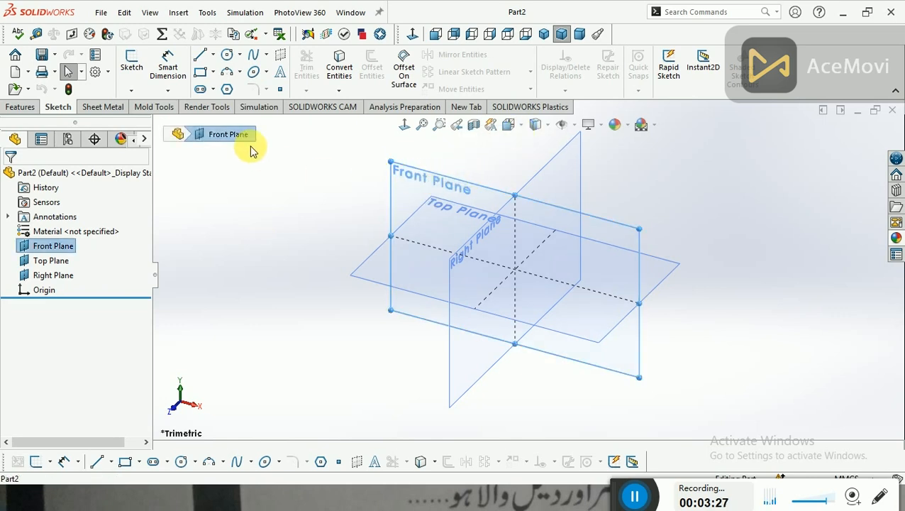
click(131, 62)
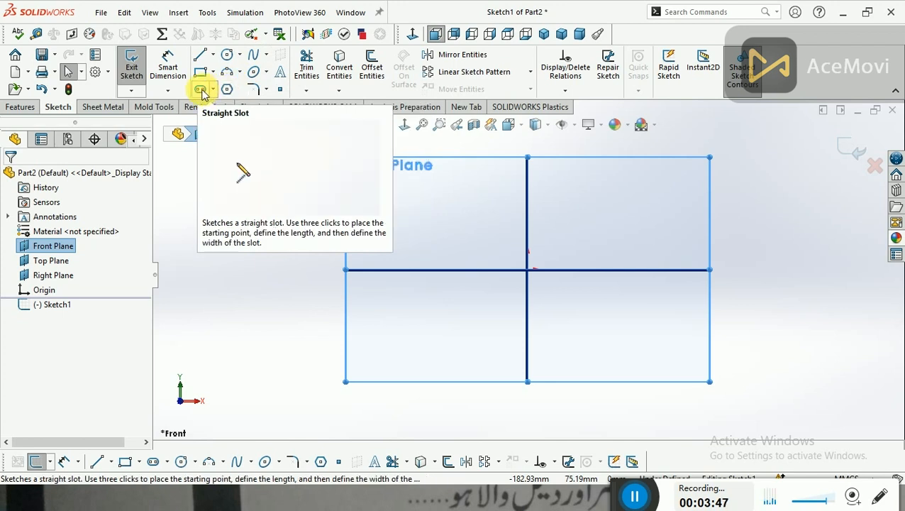
click(253, 61)
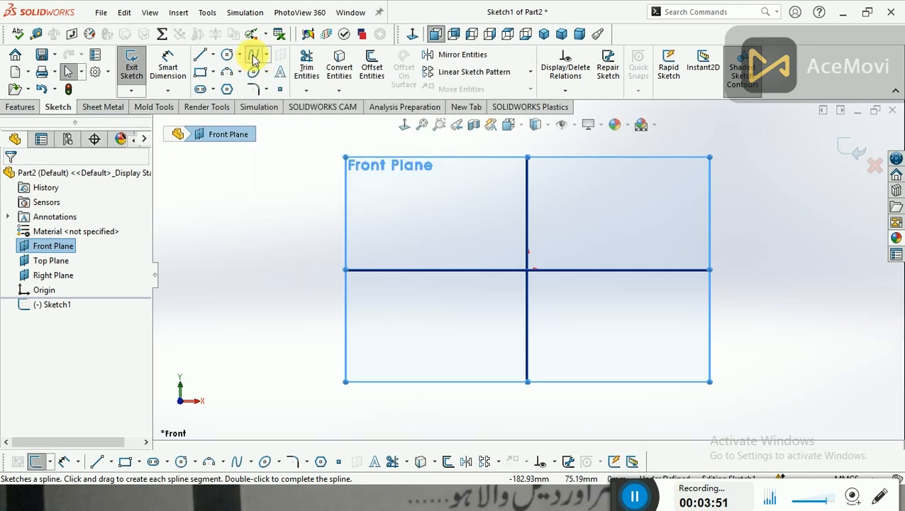
click(580, 203)
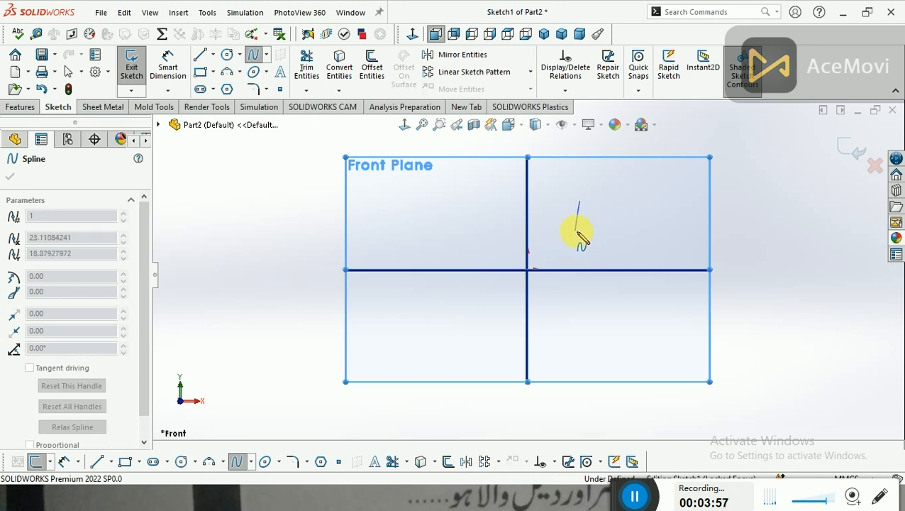
click(581, 230)
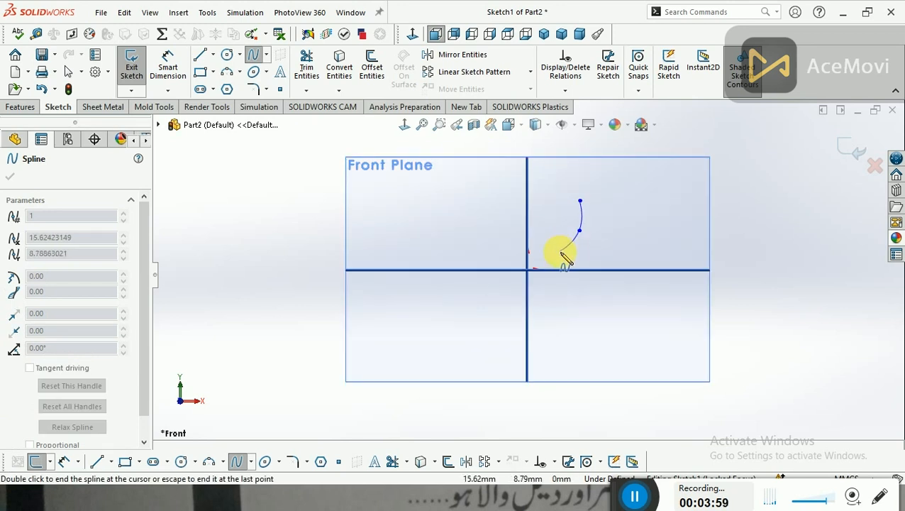
click(558, 254)
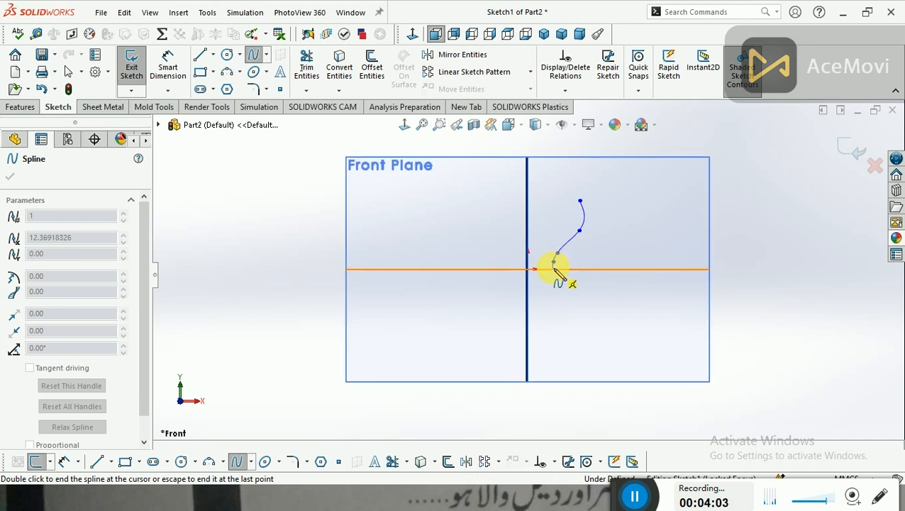
scroll(559, 272, down, 4)
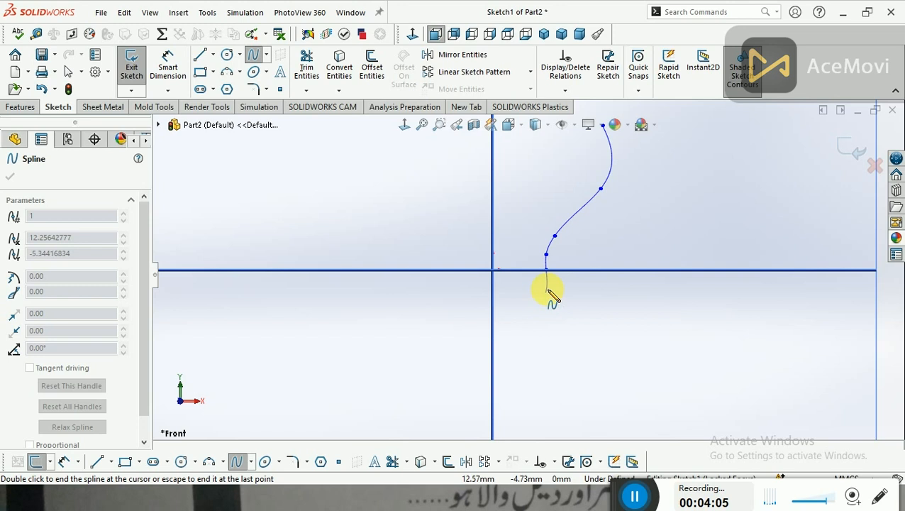
scroll(552, 283, down, 2)
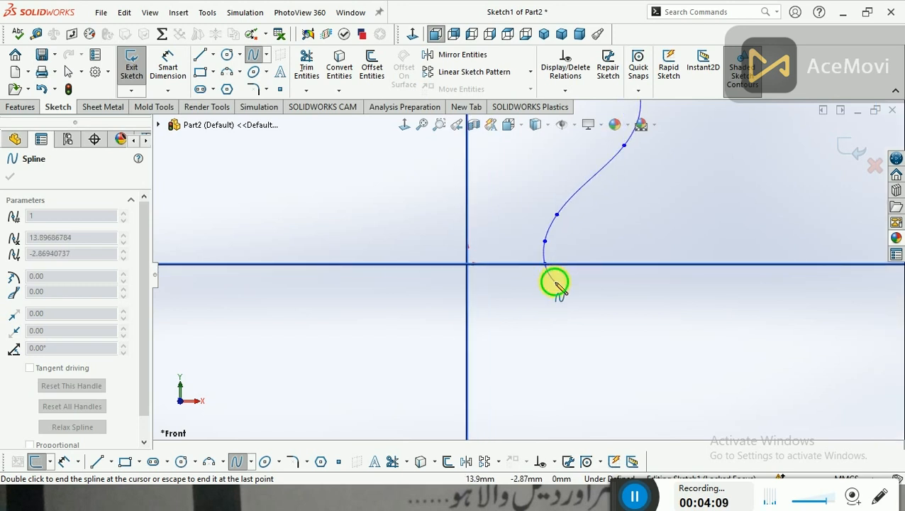
right_click(566, 296)
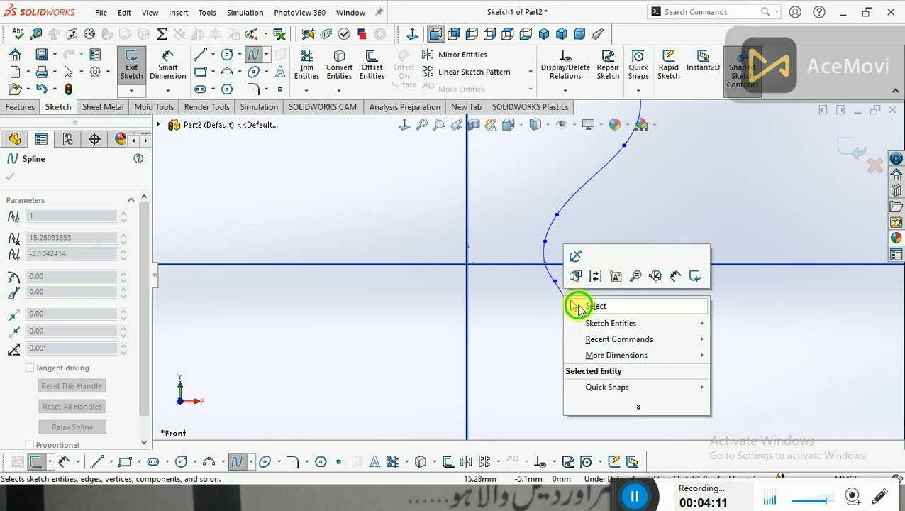
click(576, 303)
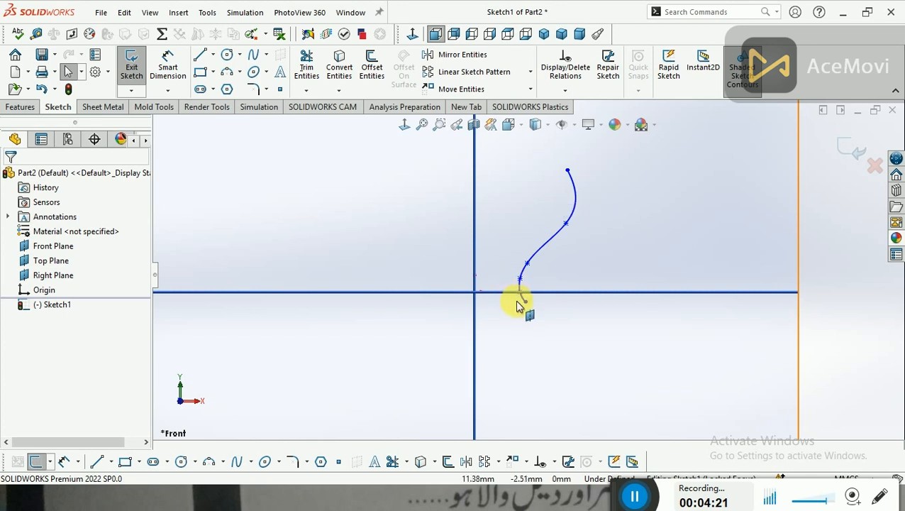
- Offset the spline 2 mm toward the vertical axis with arc-capped ends to form a closed wall profile
click(372, 74)
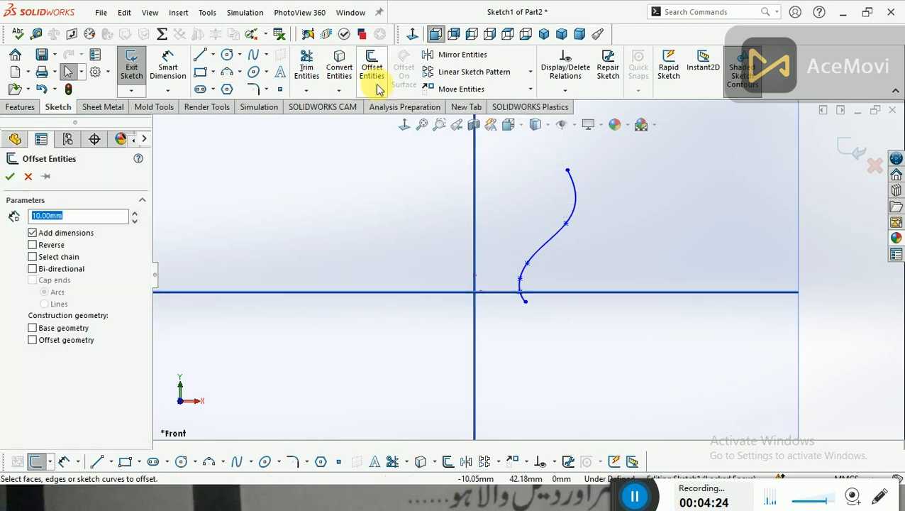
click(577, 187)
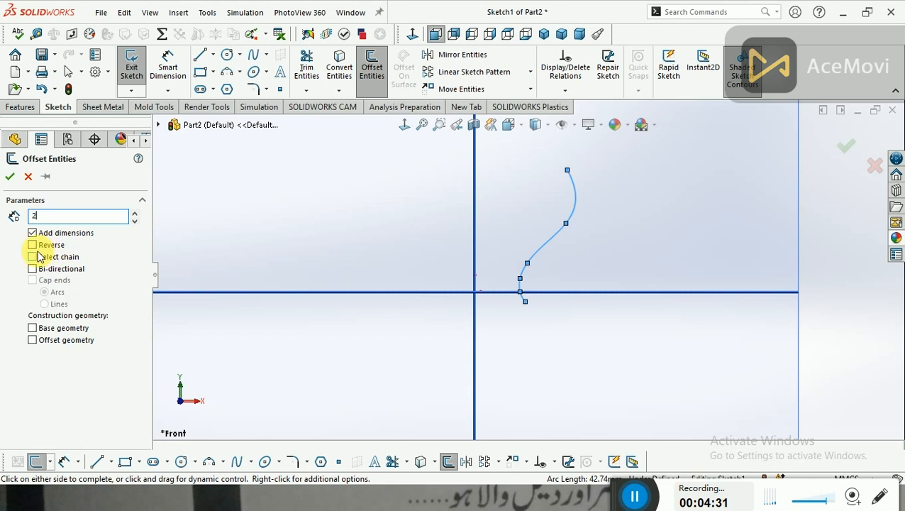
key(Return)
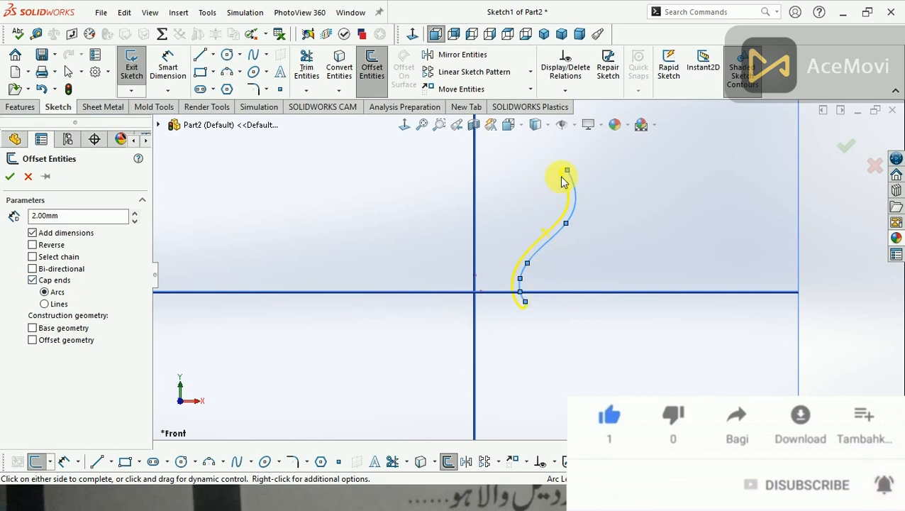
scroll(560, 188, down, 3)
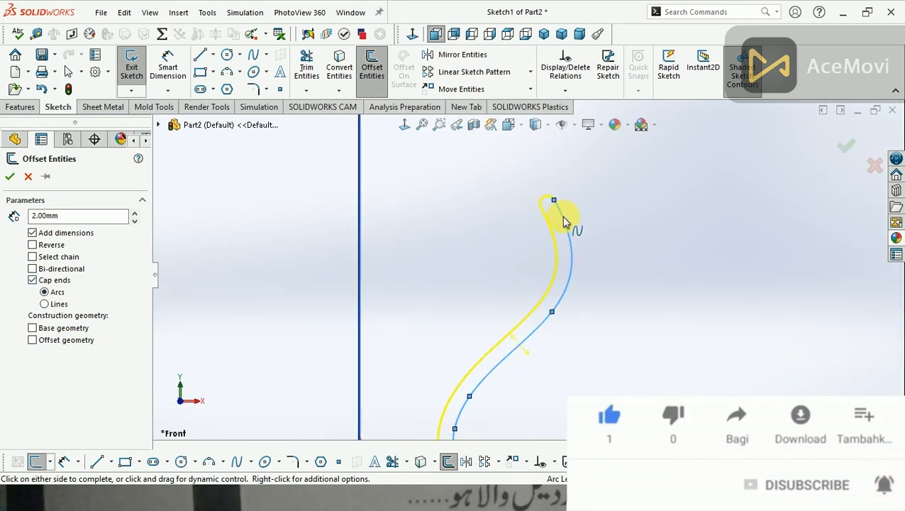
scroll(534, 209, up, 4)
scroll(514, 325, down, 2)
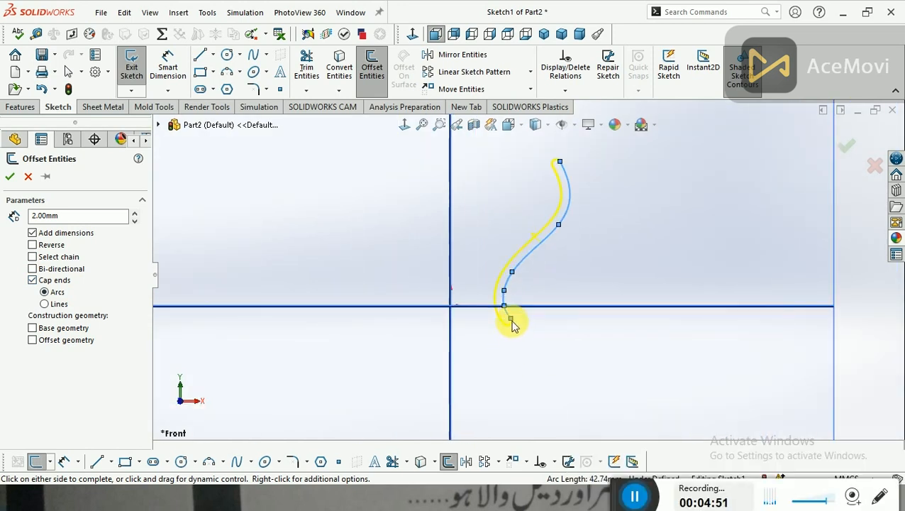
scroll(517, 334, down, 5)
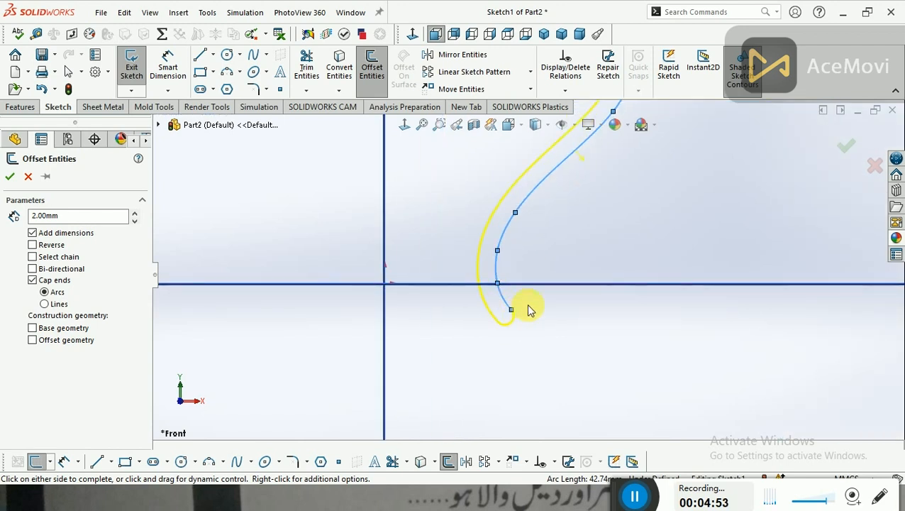
scroll(529, 310, up, 2)
scroll(517, 303, up, 1)
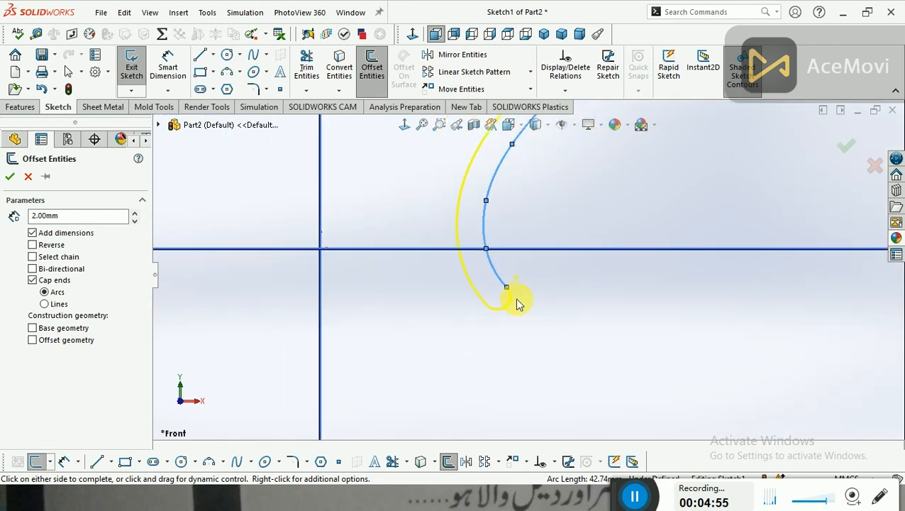
scroll(487, 363, up, 4)
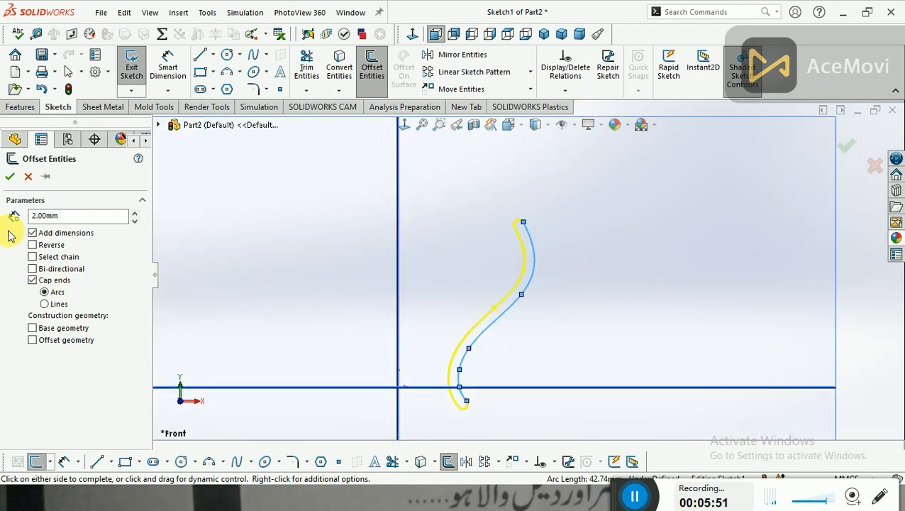
click(10, 179)
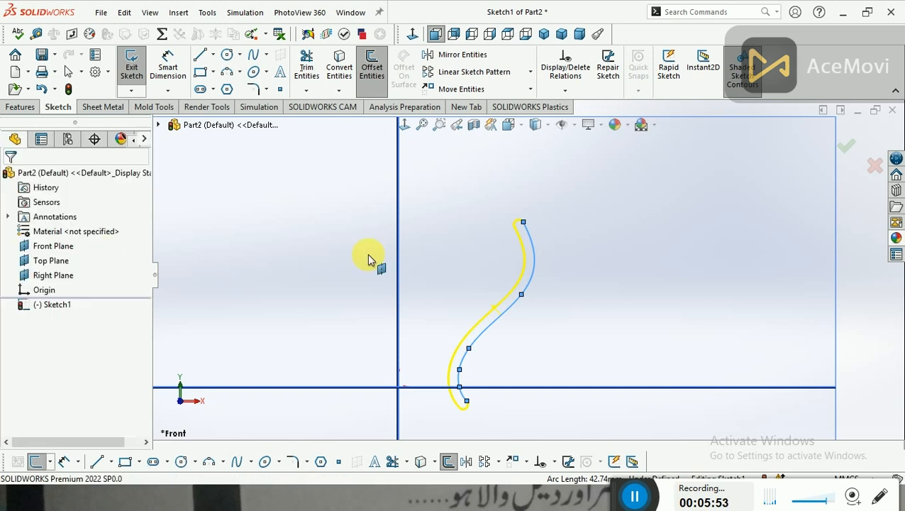
scroll(498, 361, down, 2)
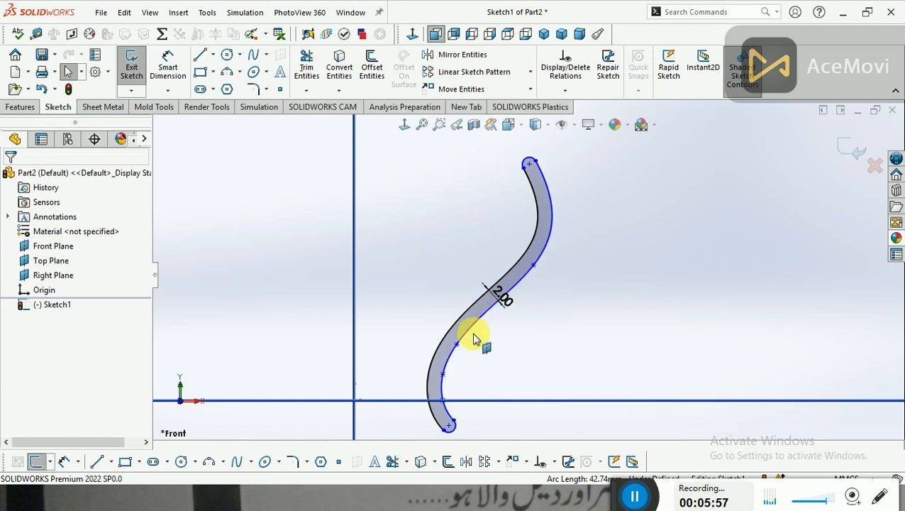
click(448, 398)
scroll(462, 346, up, 2)
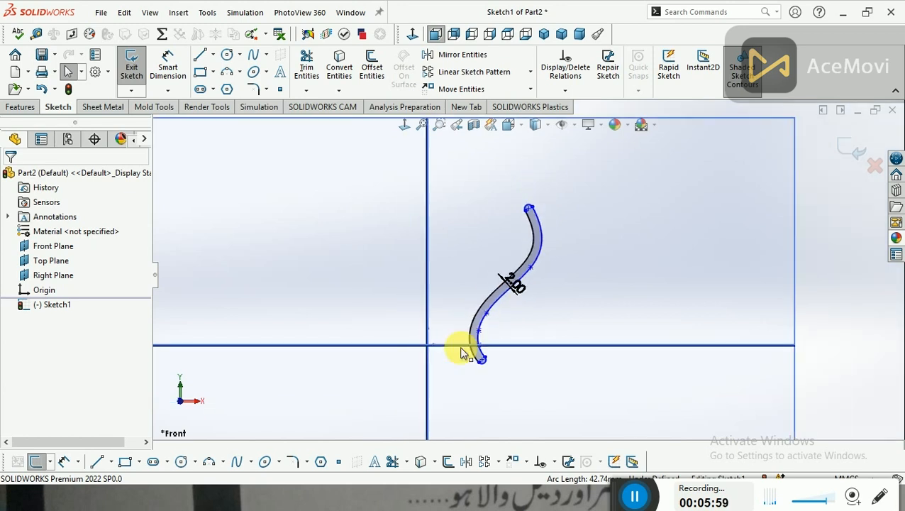
scroll(363, 256, up, 2)
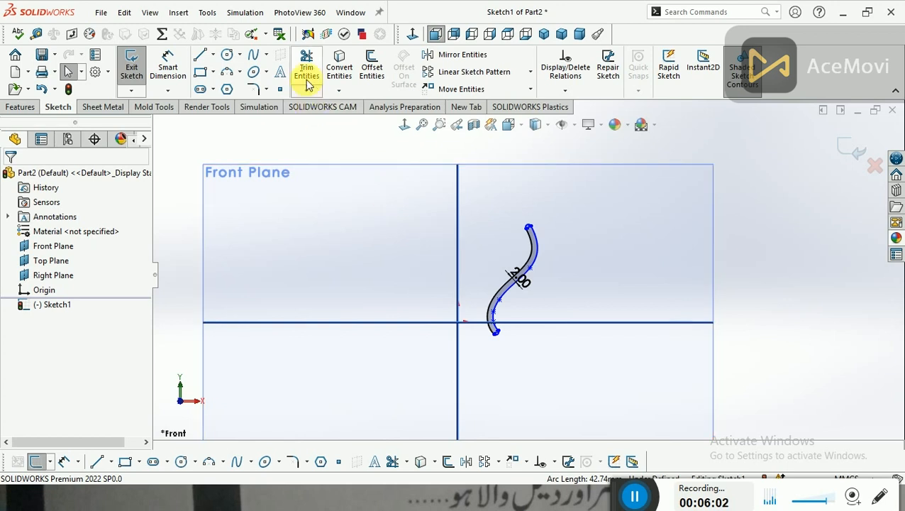
click(19, 108)
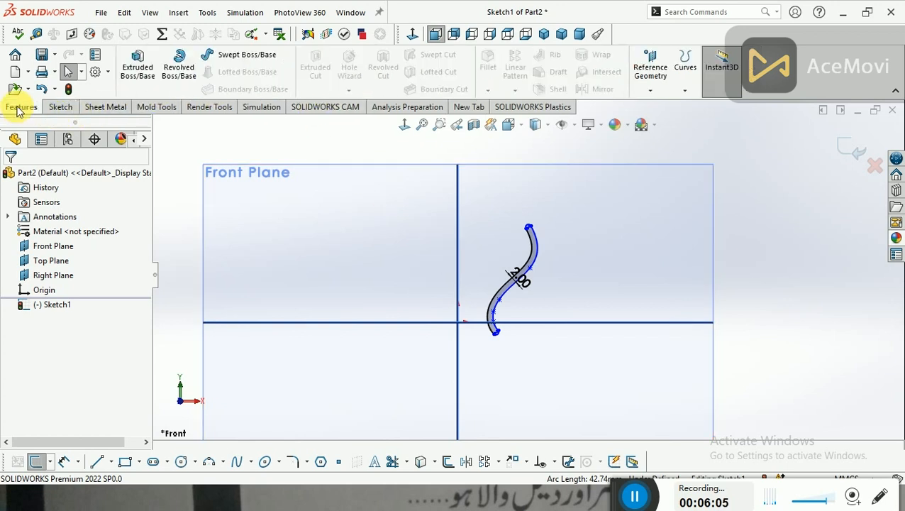
click(218, 56)
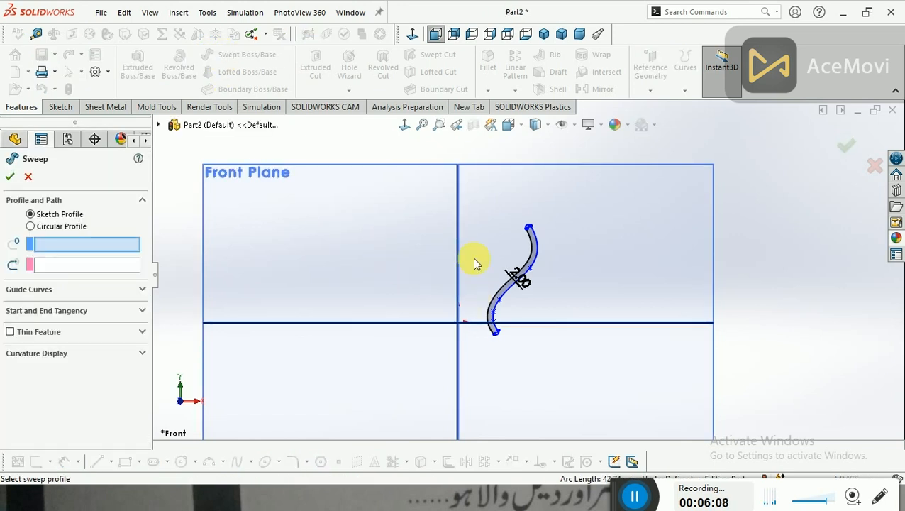
mouse_move(491, 240)
middle_down()
mouse_move(467, 265)
mouse_move(466, 292)
middle_up()
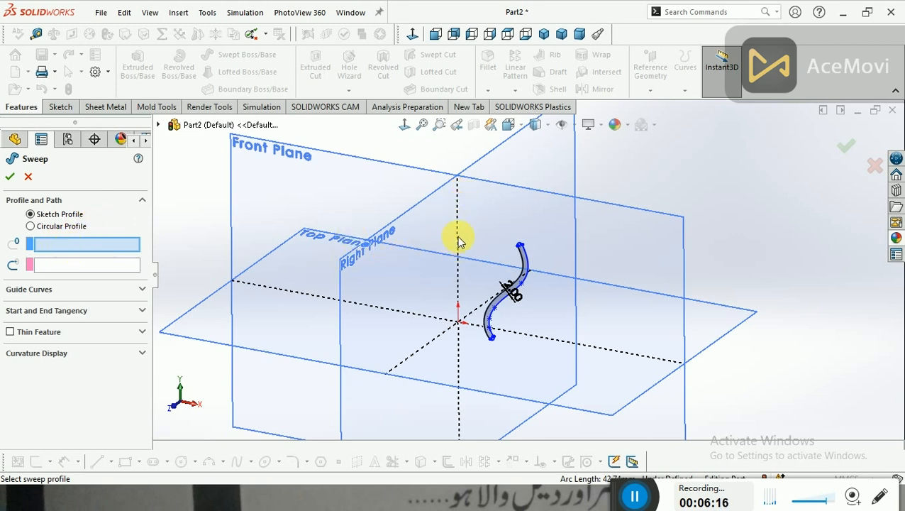
click(28, 177)
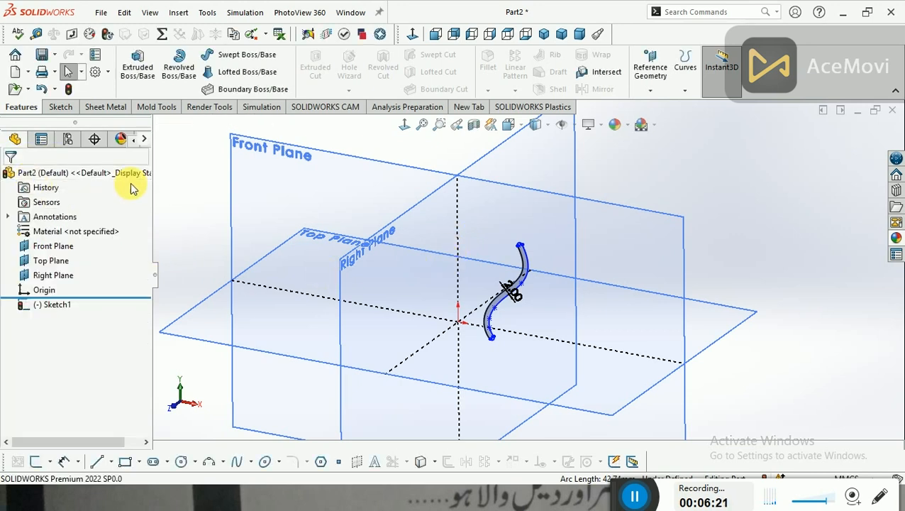
- Try to revolve the wall profile by selecting its curves from a new Front Plane sketch, and discard that sketch
click(178, 69)
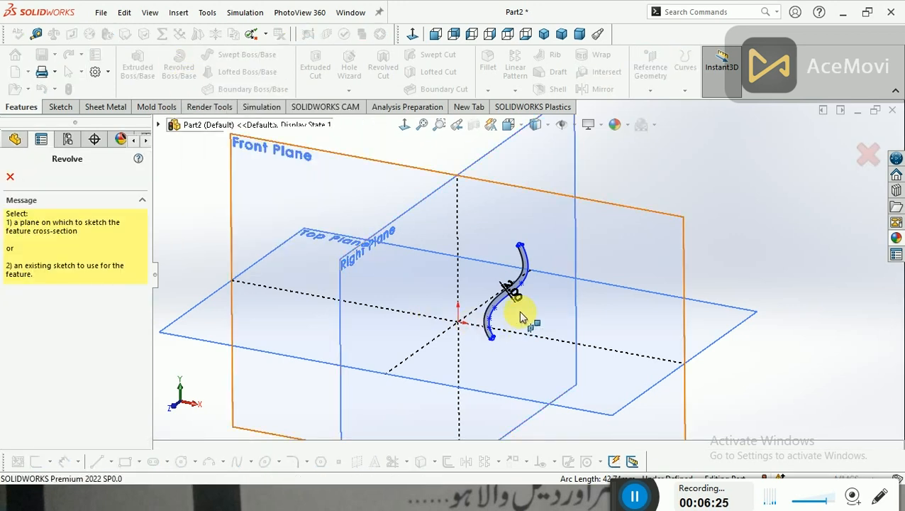
click(458, 243)
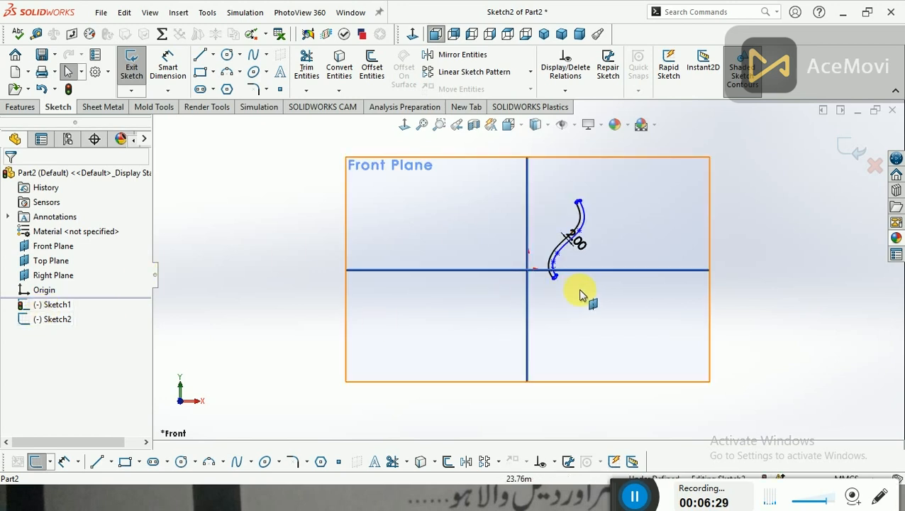
key(ctrl+7)
scroll(567, 205, down, 3)
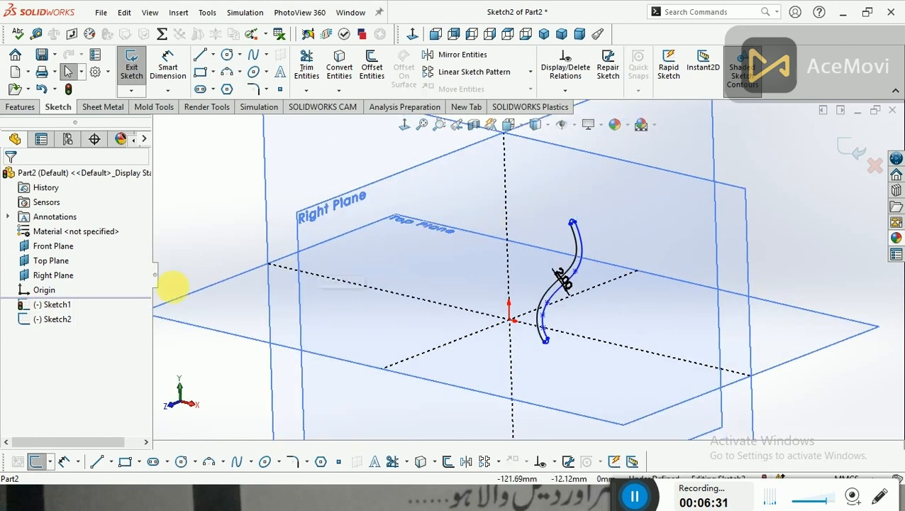
click(19, 108)
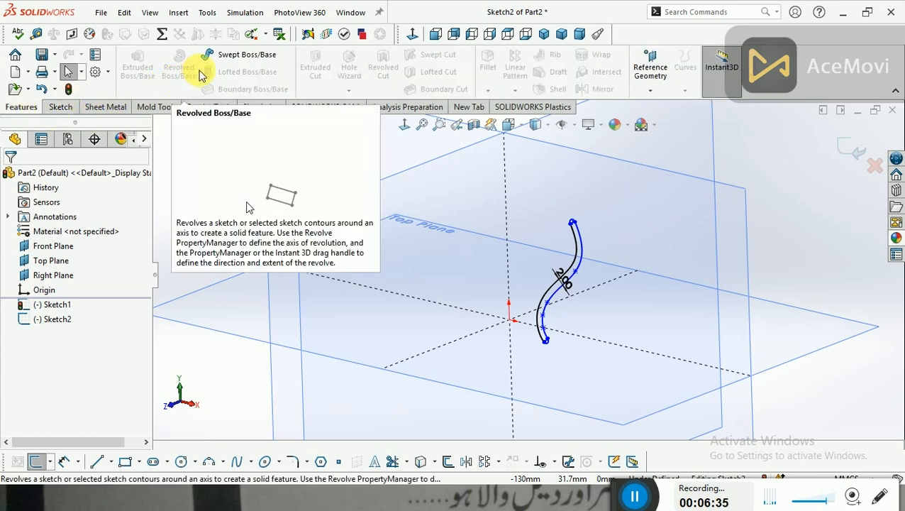
click(579, 238)
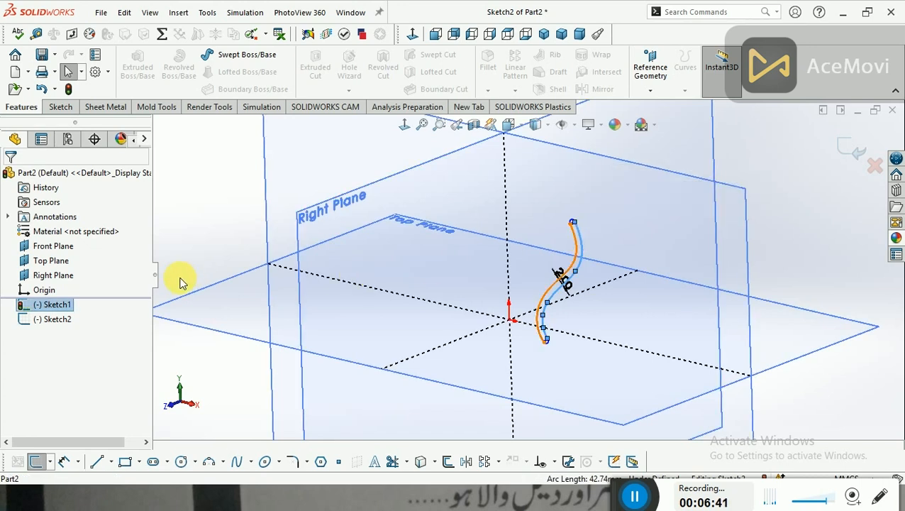
click(64, 319)
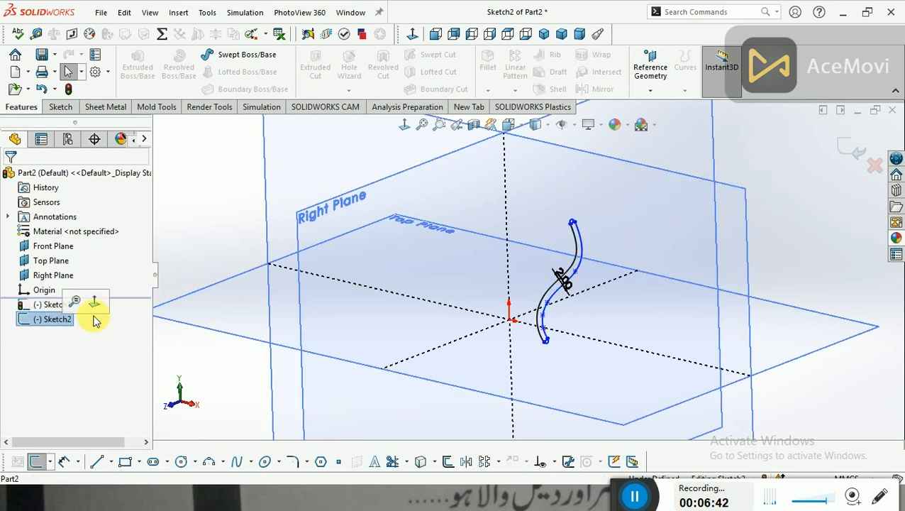
click(575, 233)
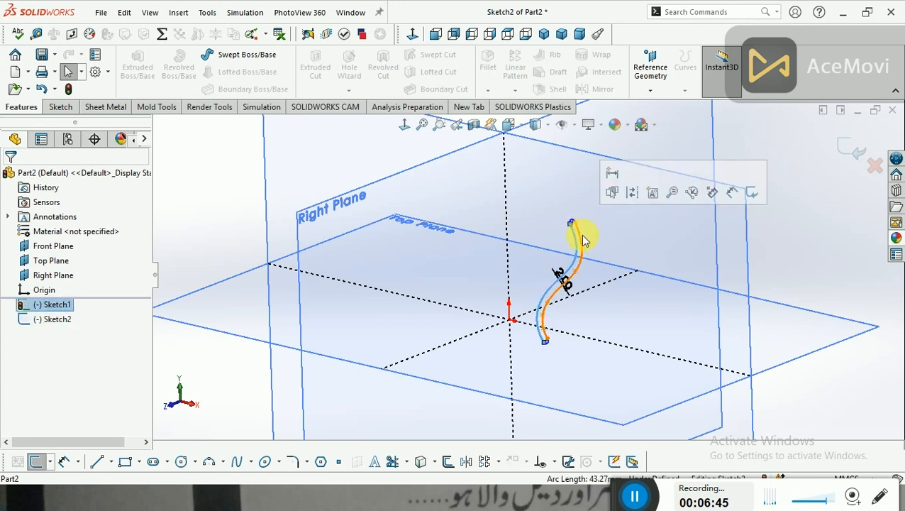
ctrl+click(583, 237)
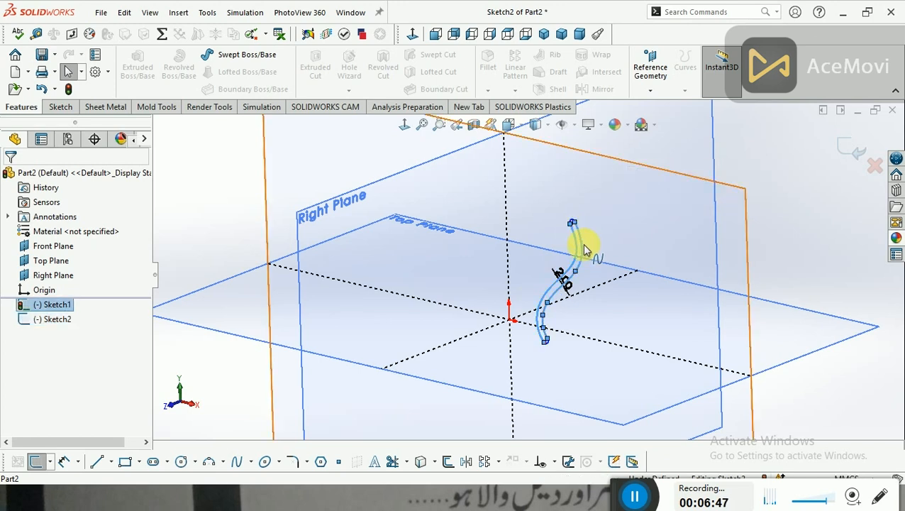
scroll(574, 226, down, 3)
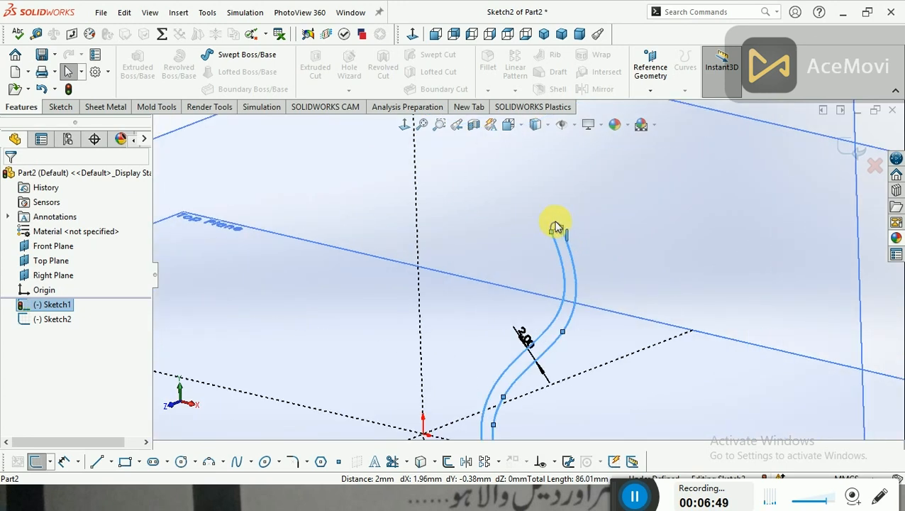
scroll(534, 210, up, 3)
scroll(550, 360, down, 3)
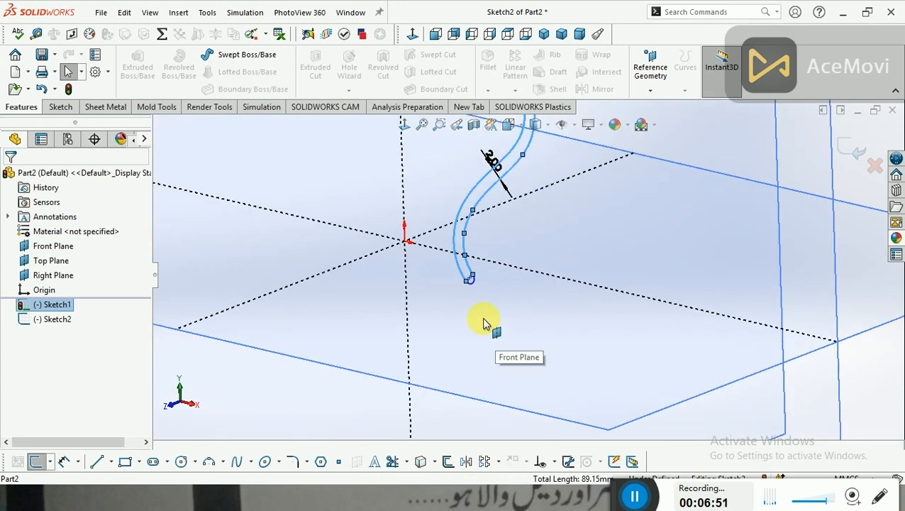
click(471, 285)
scroll(490, 326, up, 3)
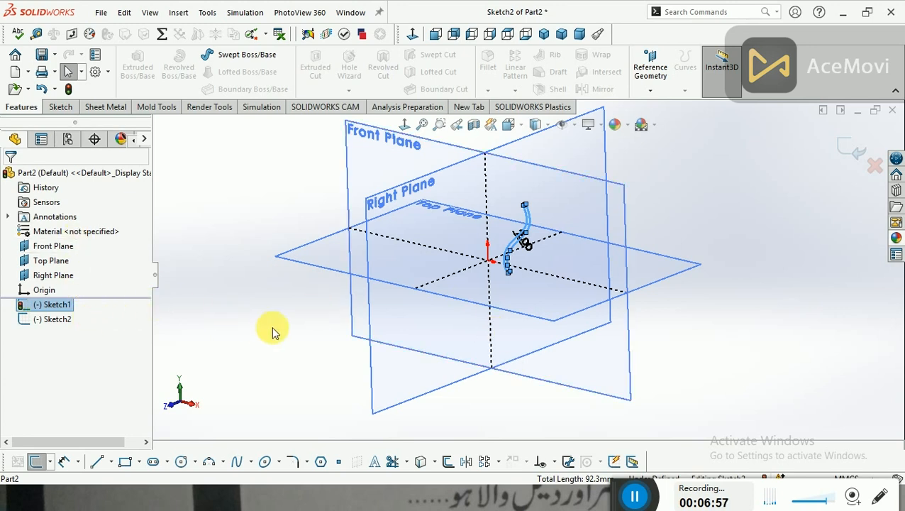
click(878, 167)
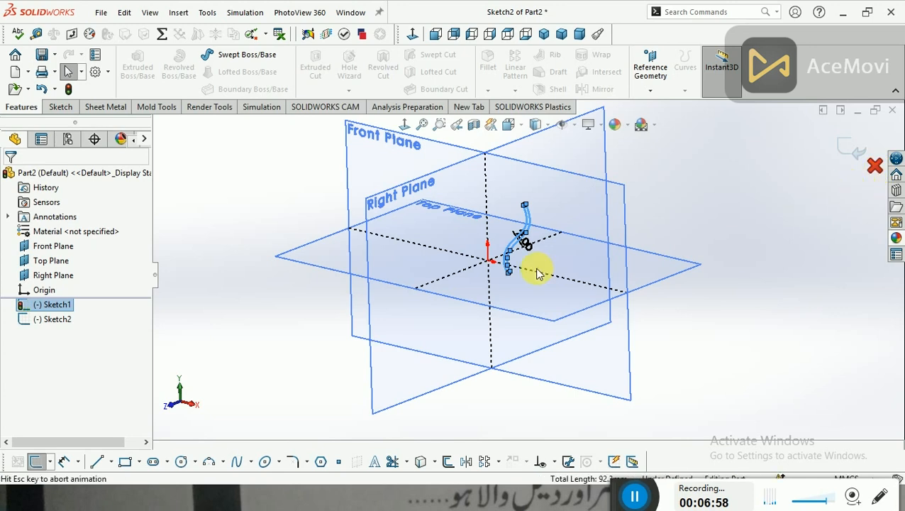
- Edit the wall profile sketch and add a vertical centerline from about the profile's top level down to the origin
scroll(625, 213, down, 3)
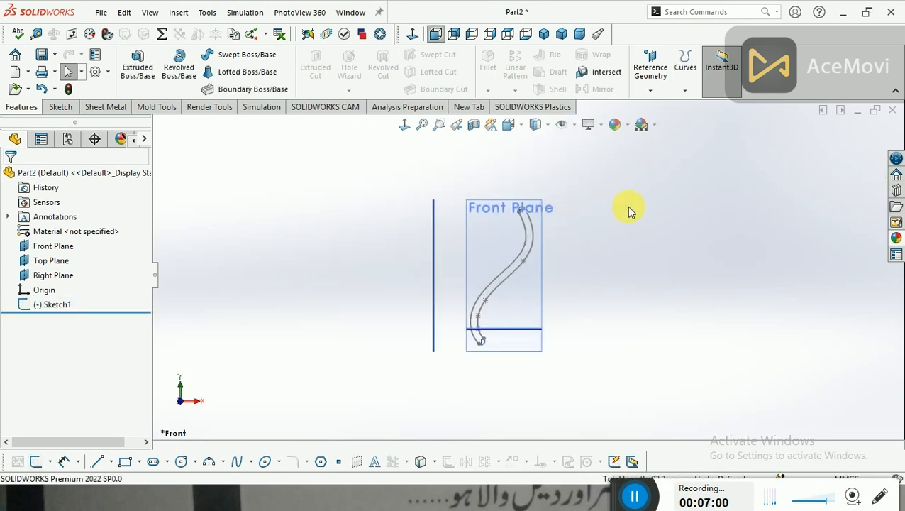
middle_drag(593, 297, 583, 351)
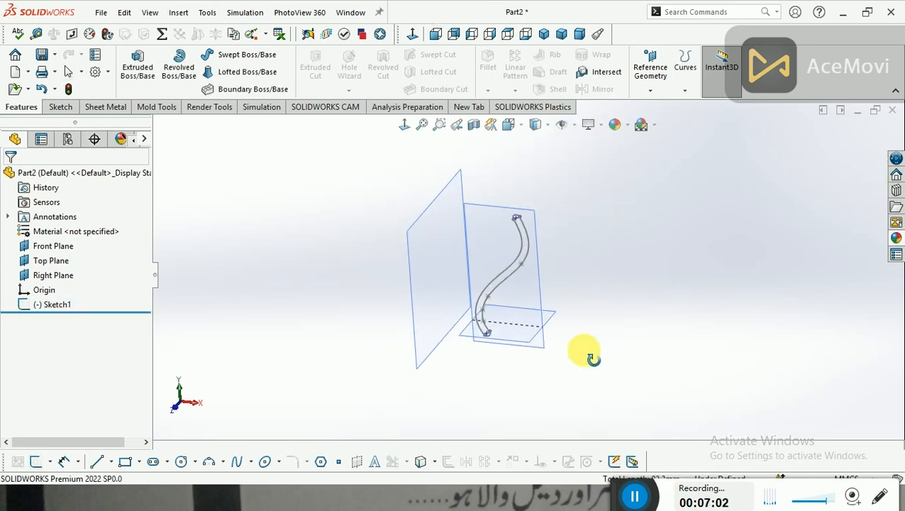
middle_drag(593, 281, 550, 307)
scroll(568, 281, down, 2)
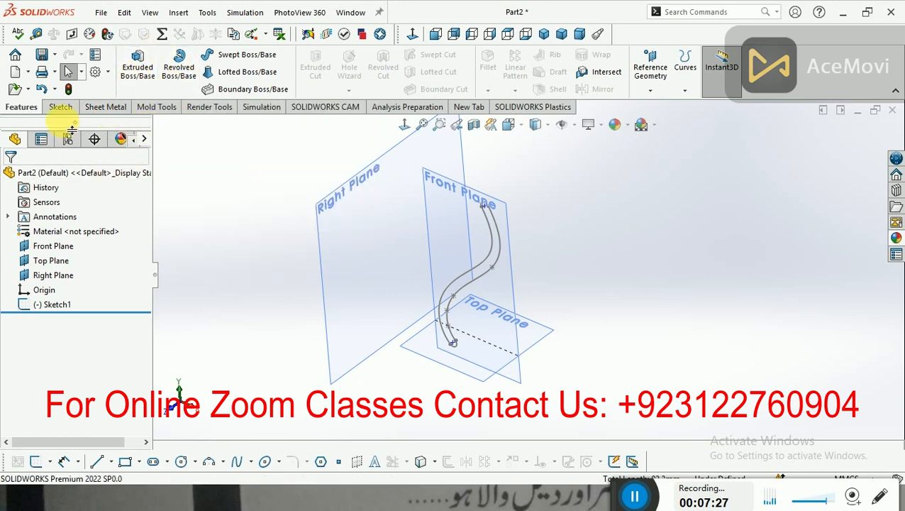
click(49, 304)
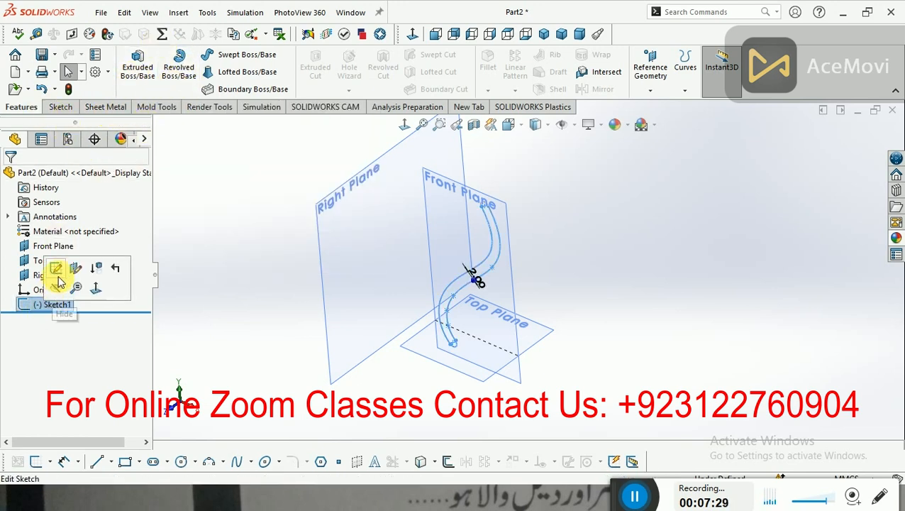
click(56, 268)
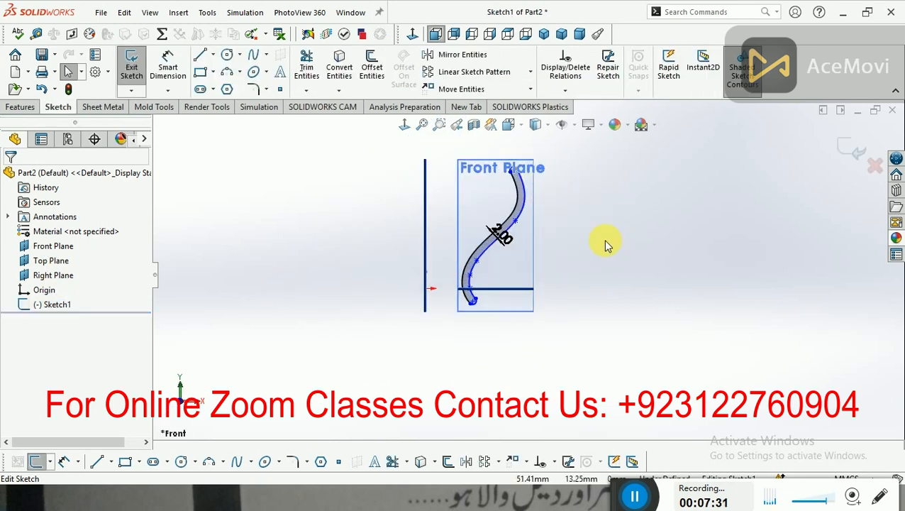
click(213, 55)
click(220, 86)
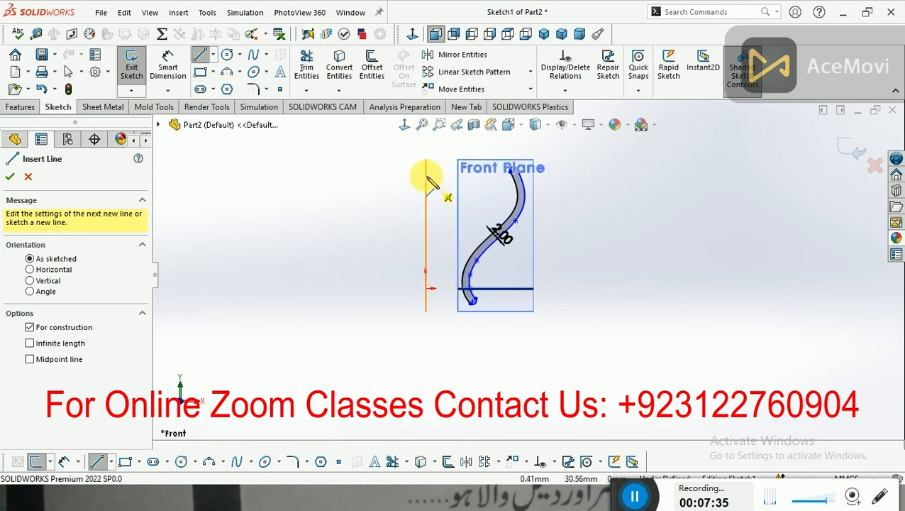
click(426, 171)
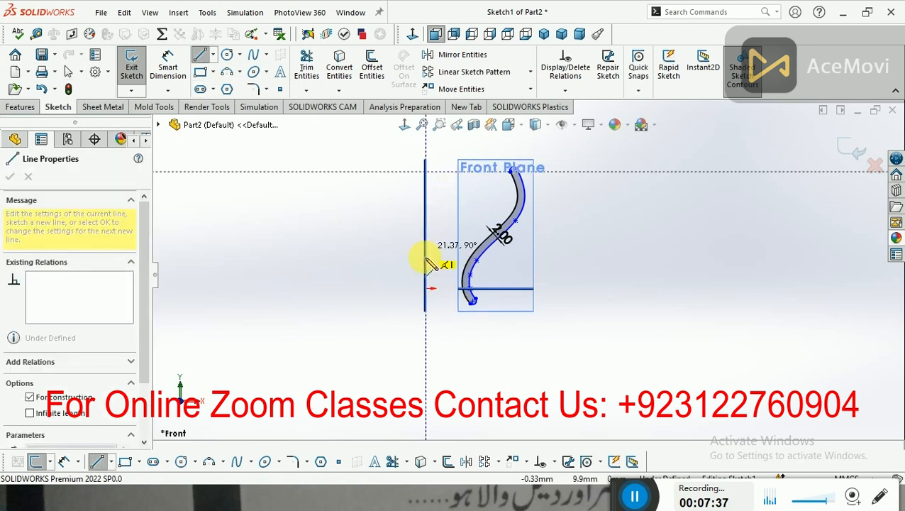
click(426, 288)
right_click(362, 245)
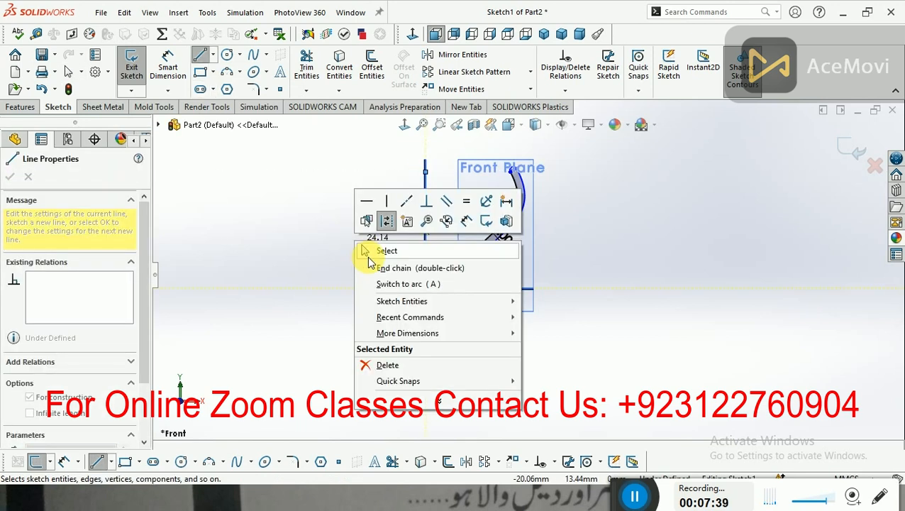
click(369, 252)
- Revolve the wall profile 360 degrees about the vertical centerline to form the solid bowl
key(ctrl+7)
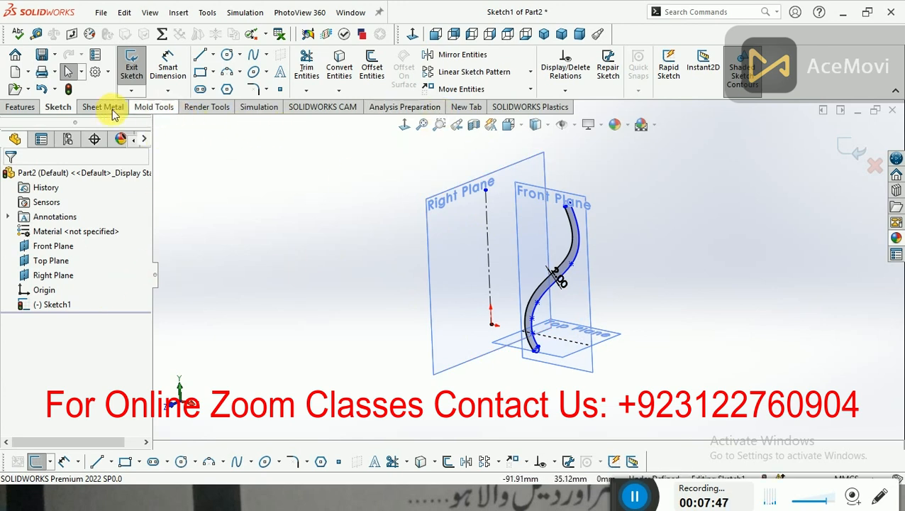
click(29, 108)
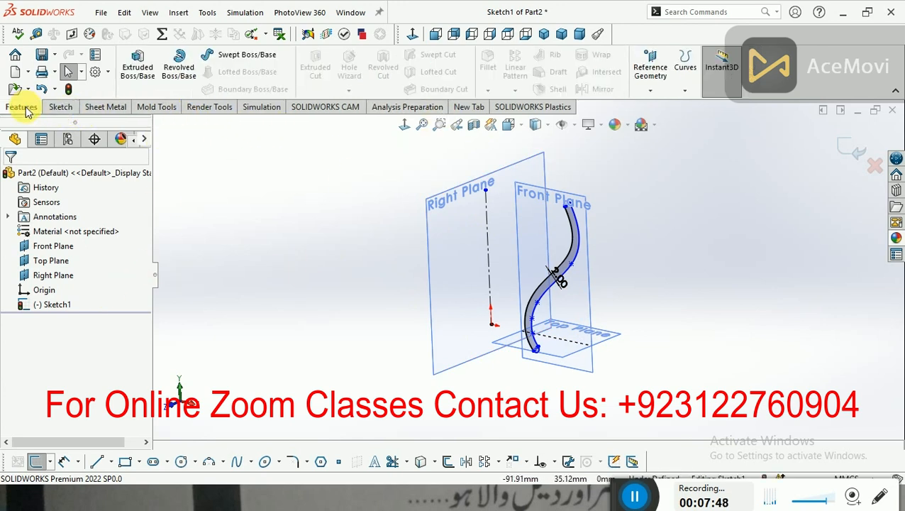
click(181, 68)
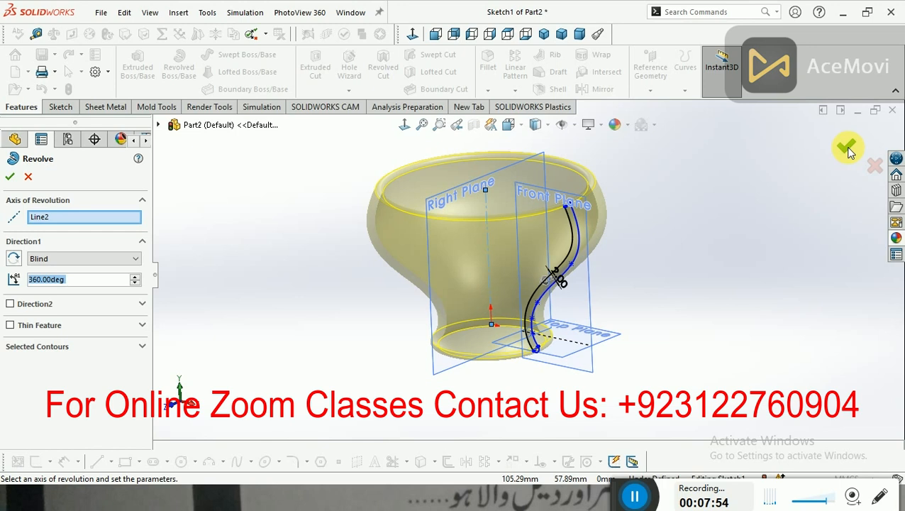
click(11, 178)
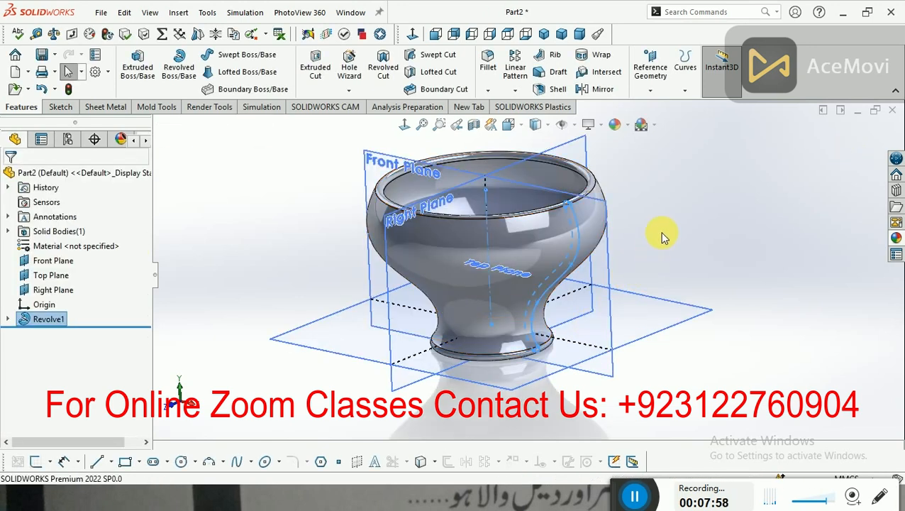
- Examine the revolved bowl's rim, interior and open base from above and from the side
middle_drag(662, 237, 695, 359)
scroll(468, 271, down, 3)
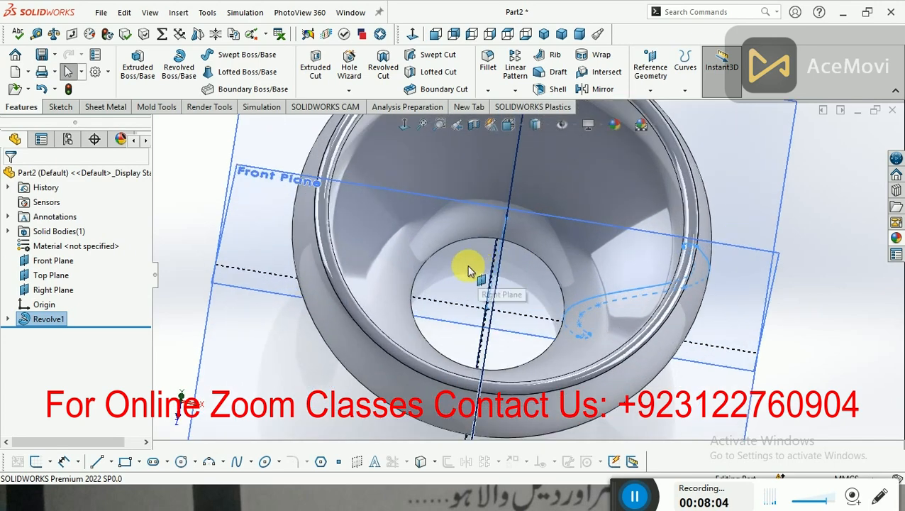
middle_drag(530, 307, 602, 364)
scroll(614, 309, up, 3)
middle_drag(633, 234, 634, 249)
middle_drag(619, 143, 643, 374)
scroll(555, 178, down, 3)
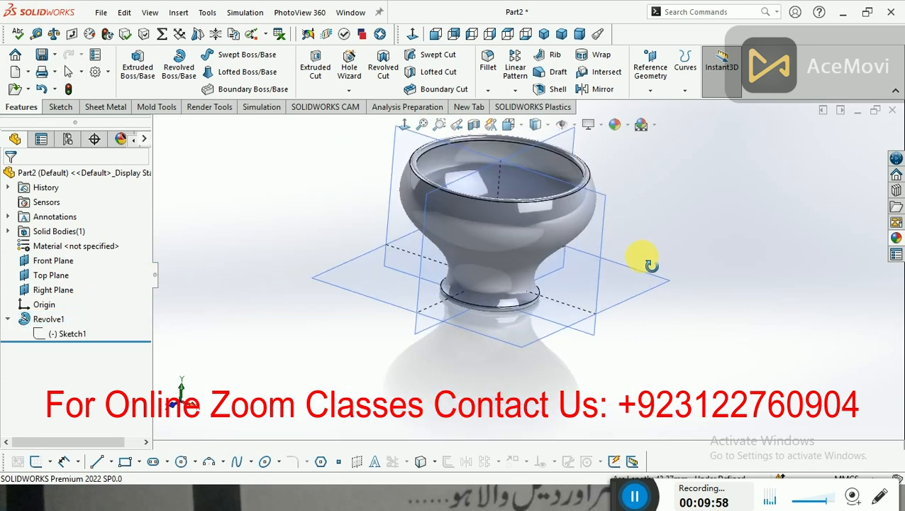
middle_drag(643, 258, 643, 313)
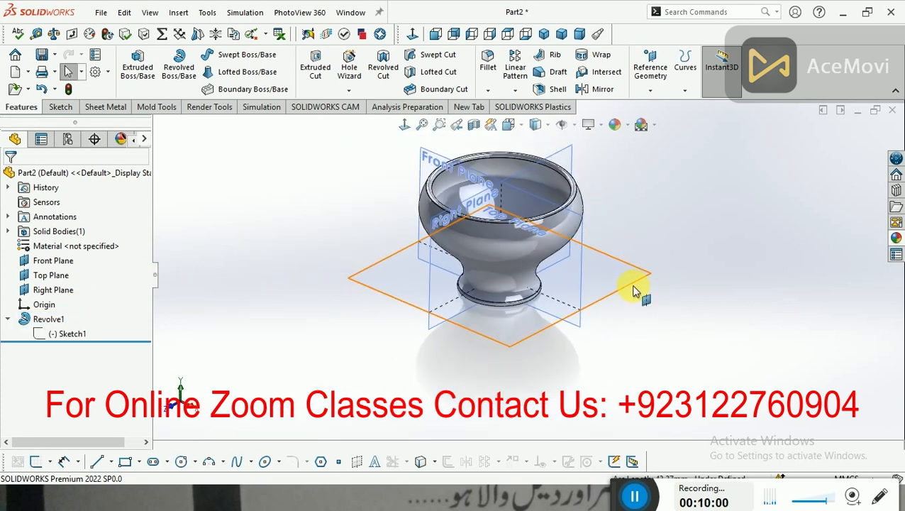
- Create a reference plane parallel to the Top Plane with an offset distance of 0 mm
click(640, 297)
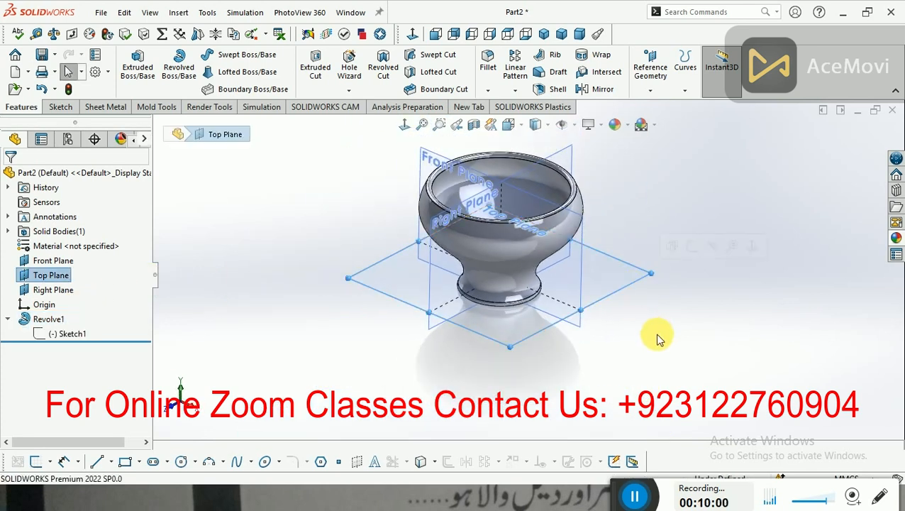
click(647, 94)
click(651, 107)
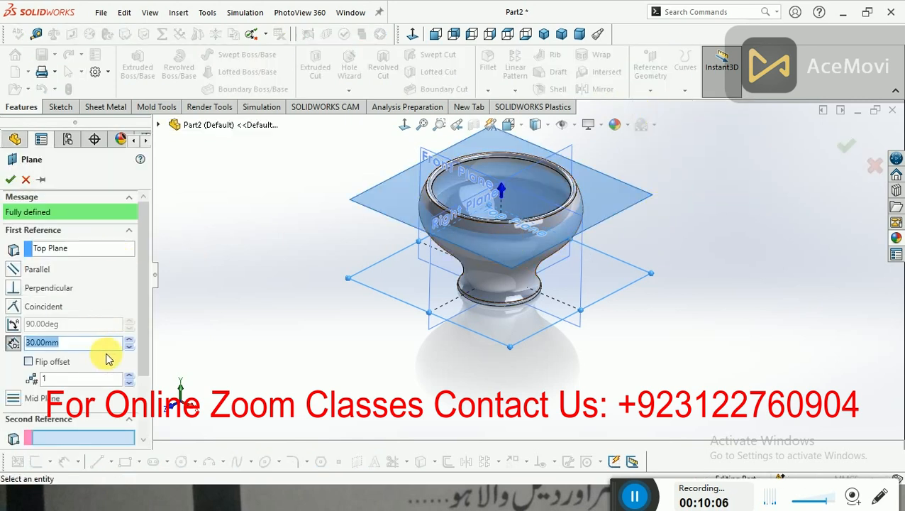
click(129, 347)
click(130, 347)
click(129, 347)
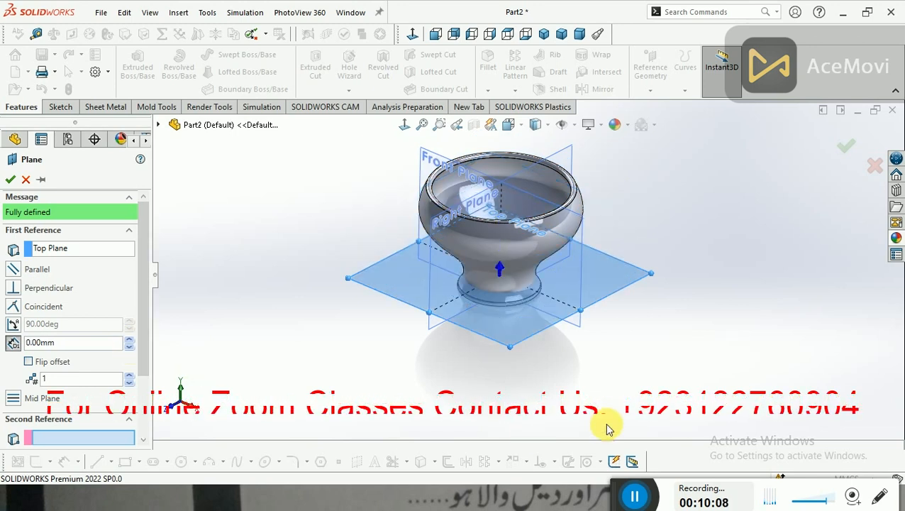
middle_drag(582, 420, 599, 397)
click(10, 180)
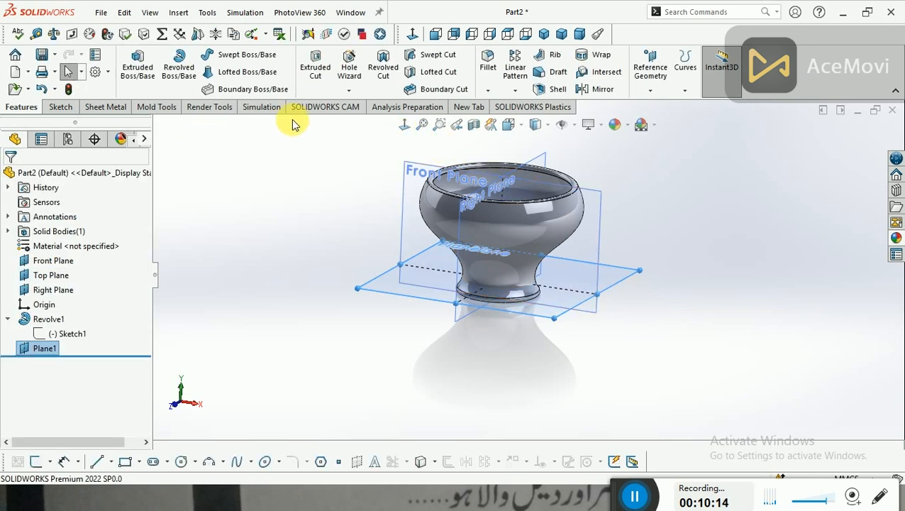
- Start a new sketch on the reference plane that coincides with the Top Plane
click(63, 108)
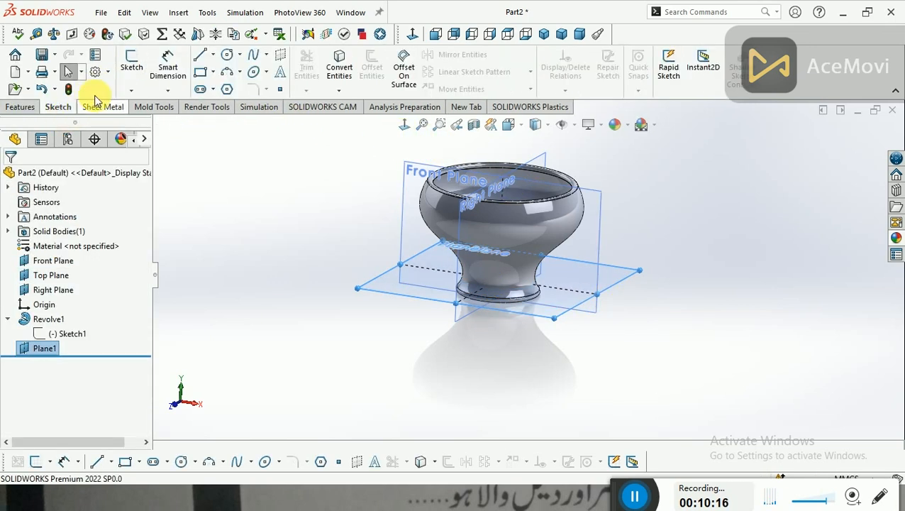
click(131, 64)
scroll(591, 269, down, 5)
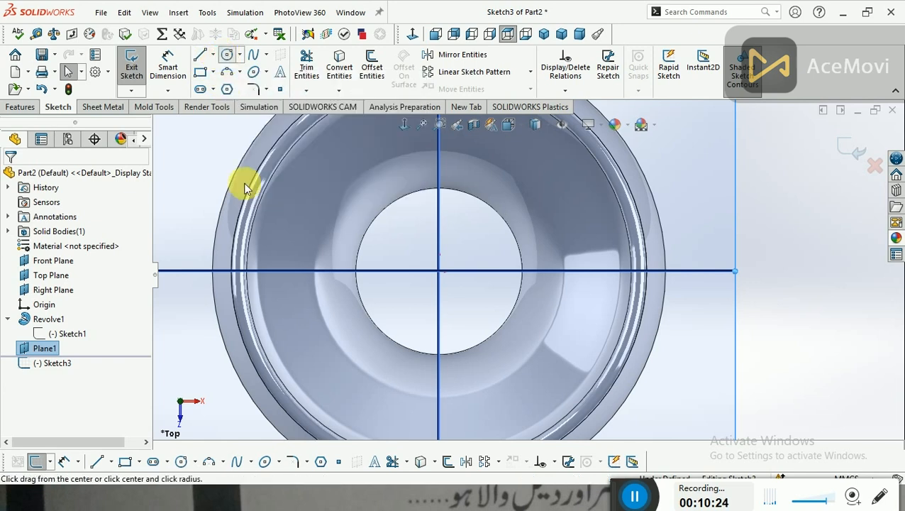
- Try to sketch an origin-centred circle matching the opening at the bowl's base, and abandon it
click(227, 60)
click(438, 270)
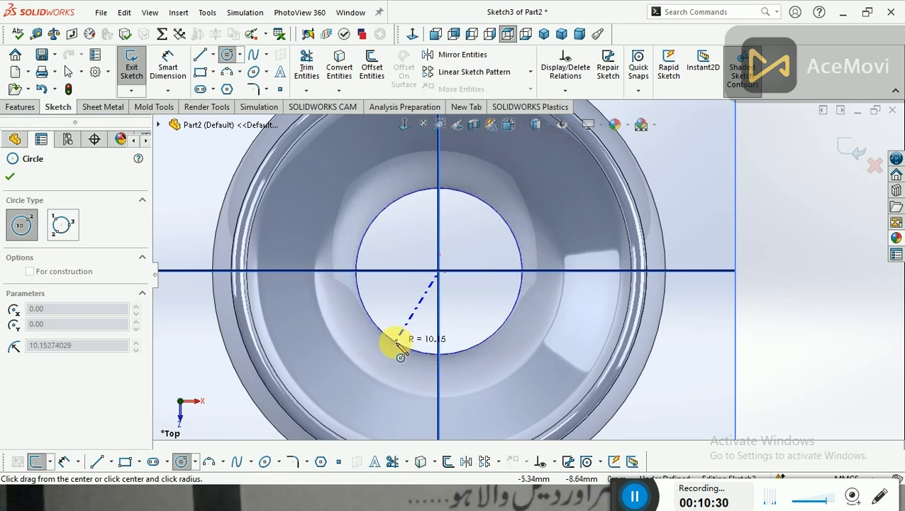
scroll(396, 366, down, 3)
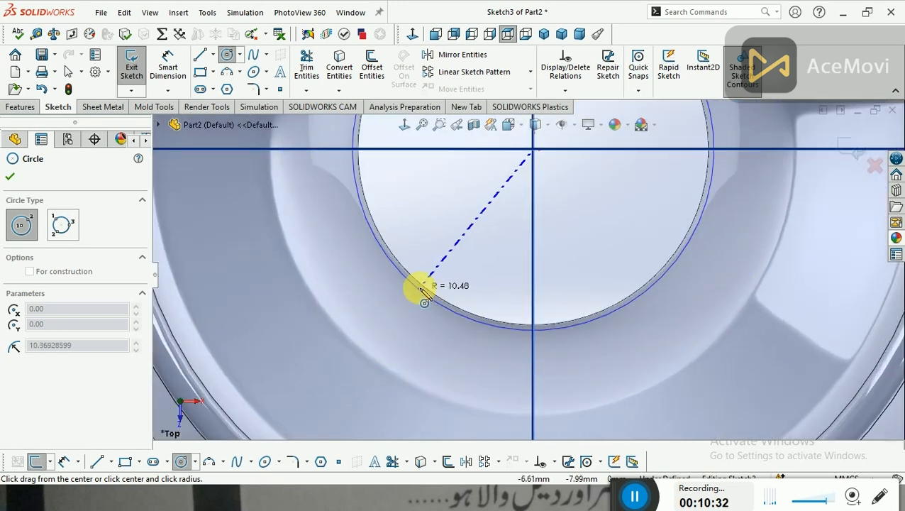
scroll(423, 330, up, 5)
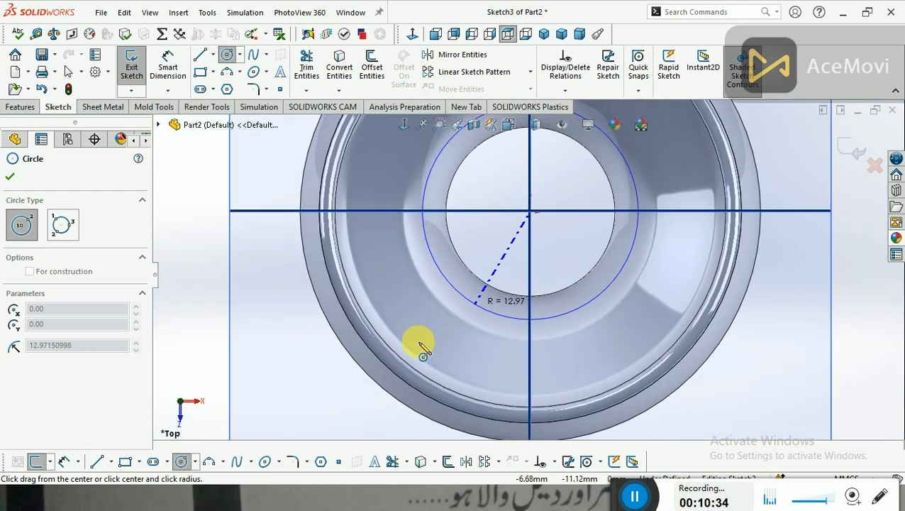
key(Escape)
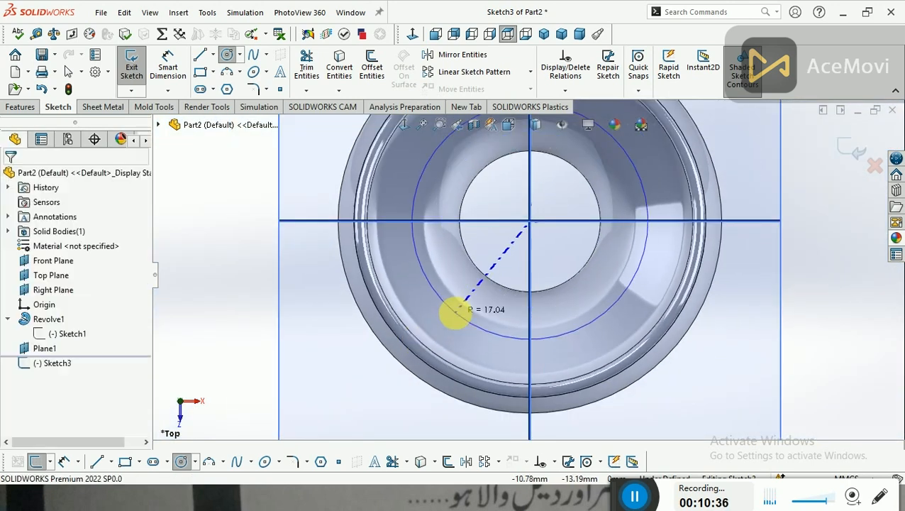
- Try to convert the bowl's edges into sketch geometry with chain selection and one-by-one inner loops enabled
click(337, 77)
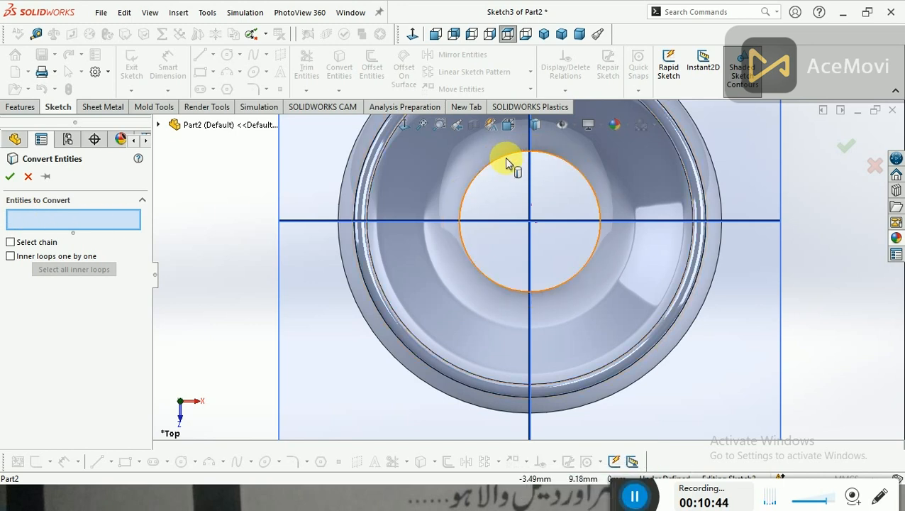
click(11, 256)
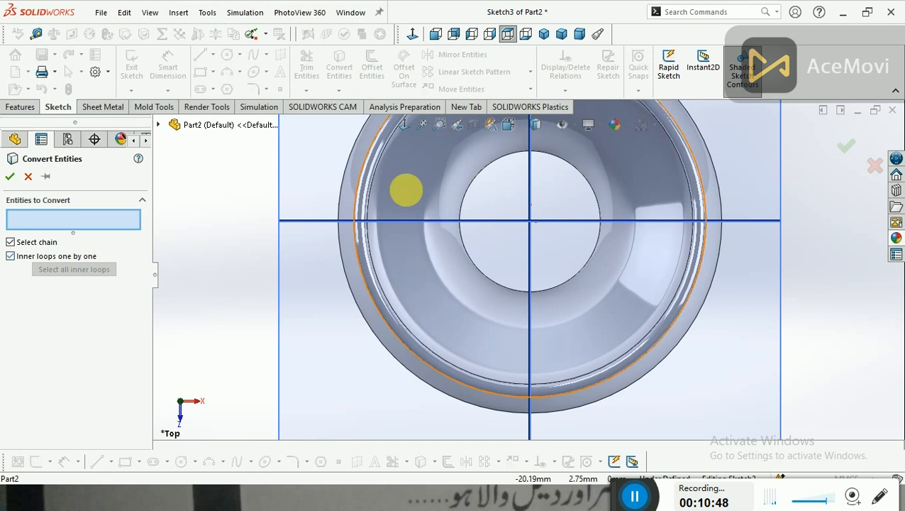
click(10, 178)
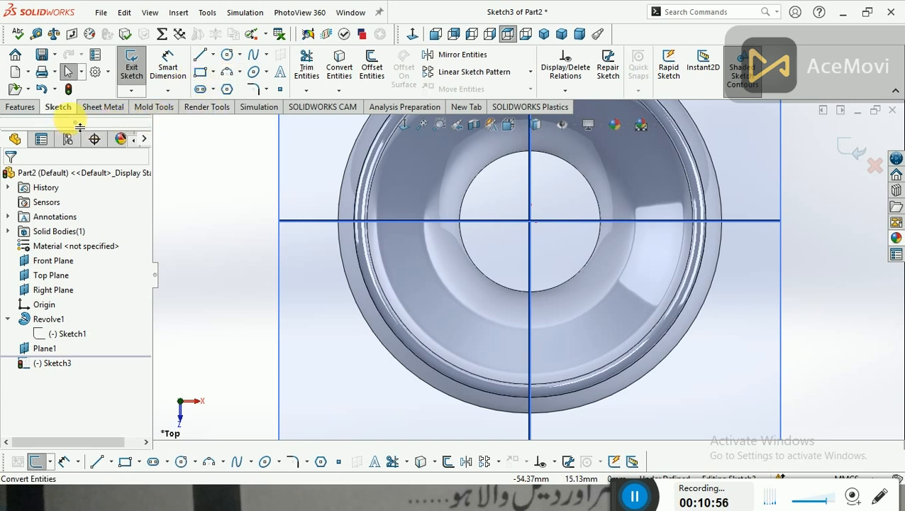
- Try another circle from the origin out to the edge of the base opening, and cancel it
middle_drag(636, 348, 641, 320)
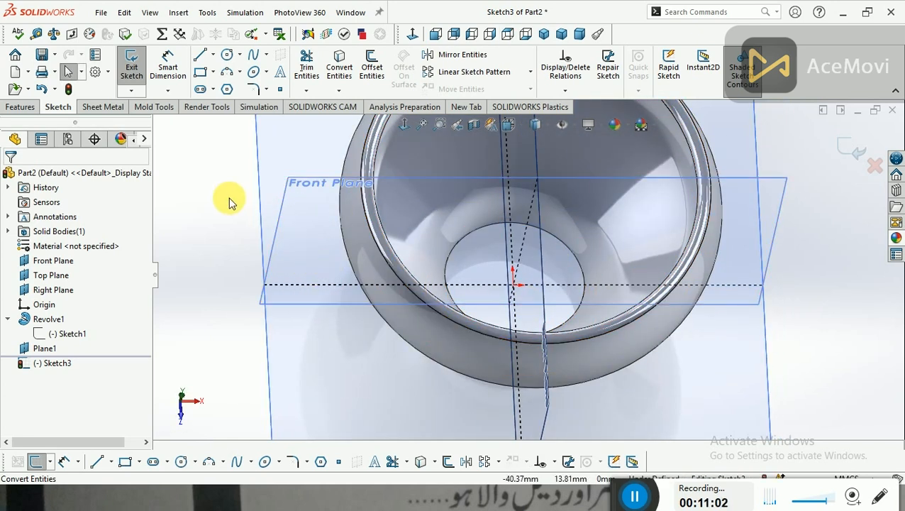
click(20, 107)
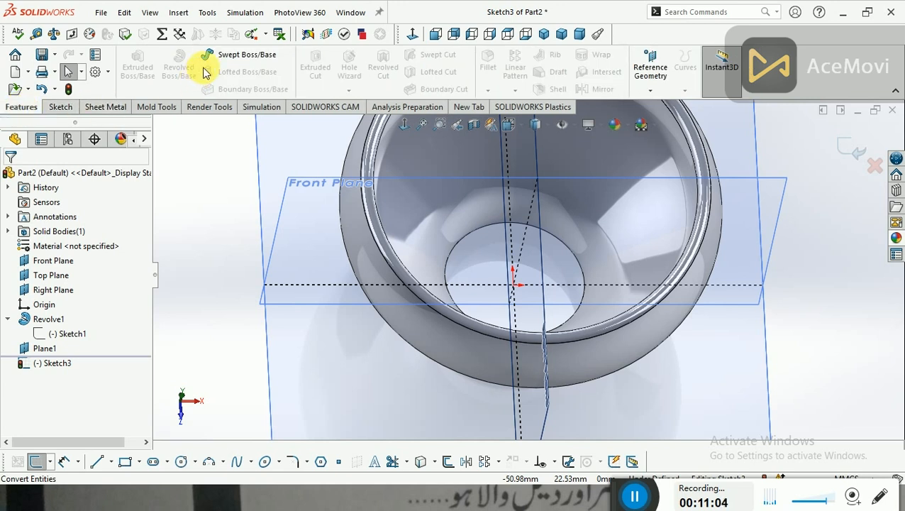
click(61, 107)
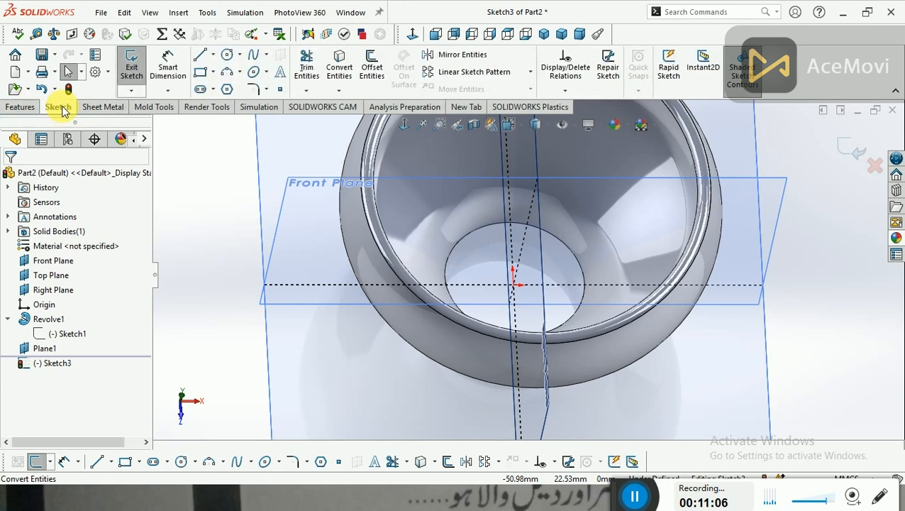
click(224, 61)
drag(514, 284, 487, 256)
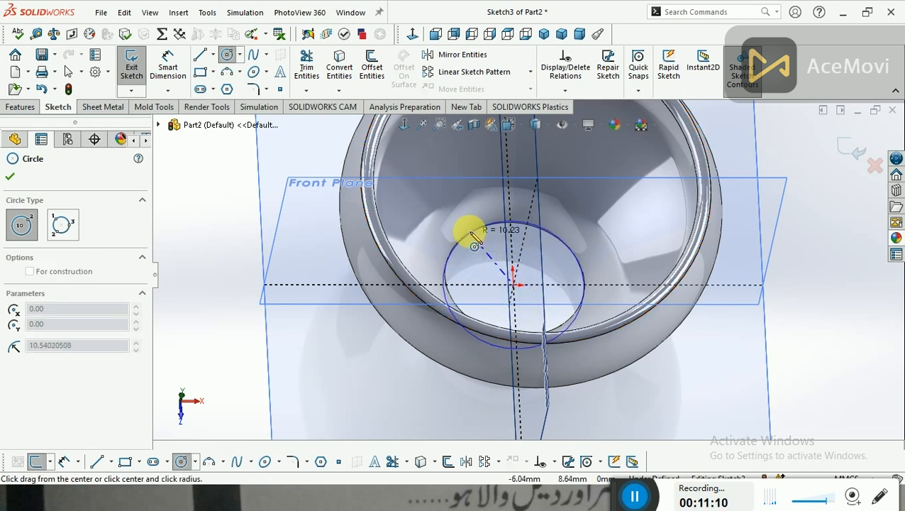
scroll(489, 244, down, 2)
scroll(485, 244, down, 5)
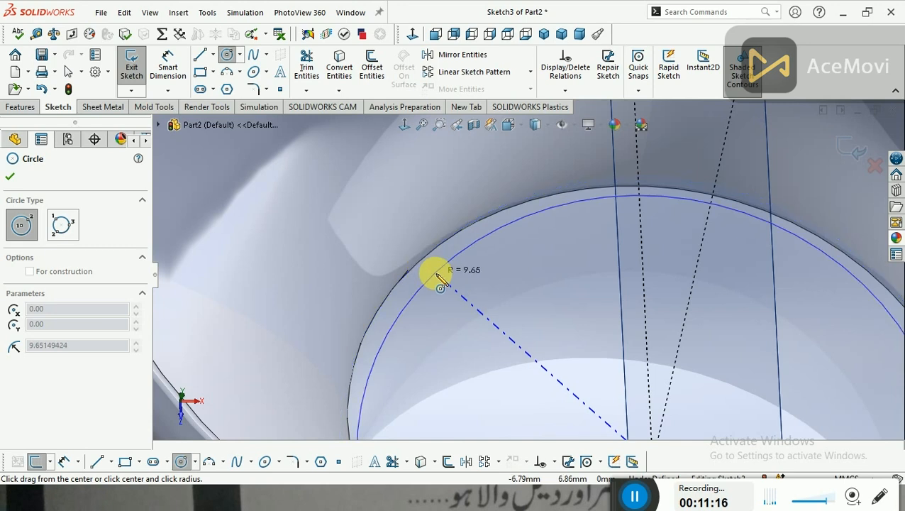
key(Escape)
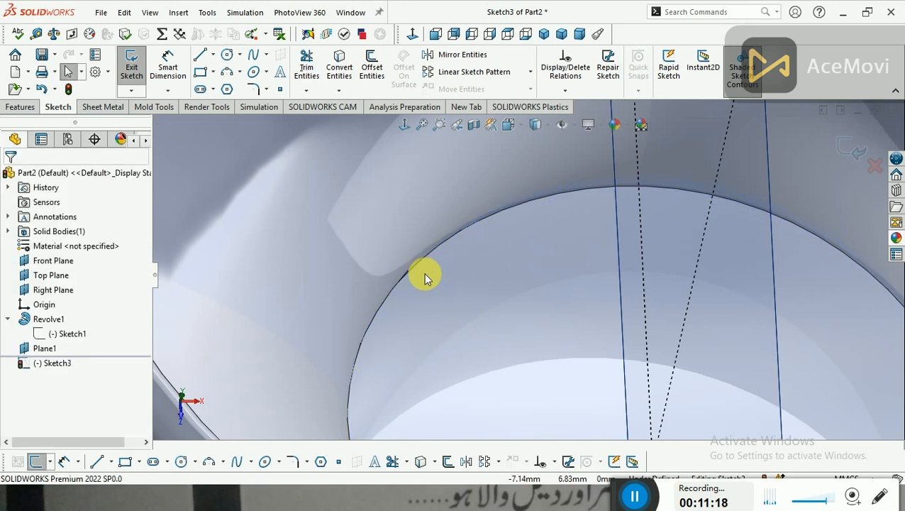
scroll(490, 284, up, 4)
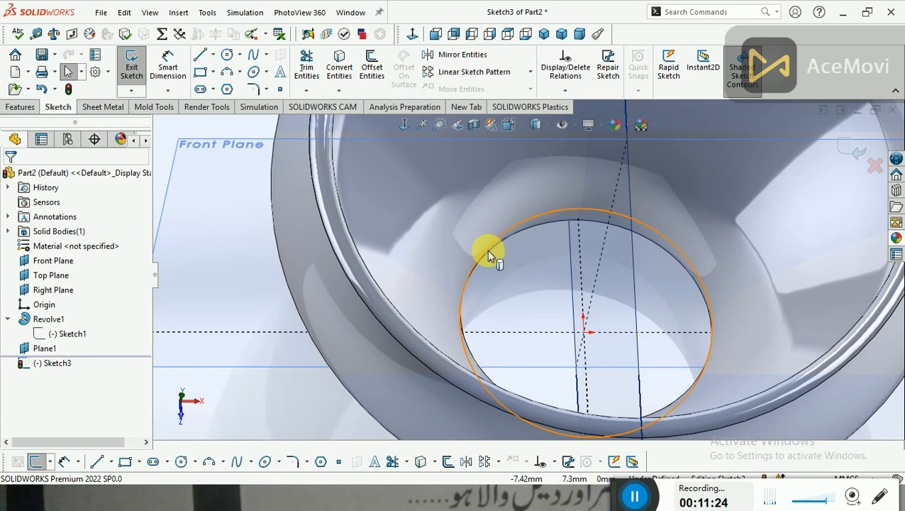
- Undo the pending work on the base until the empty sketch on the new reference plane is removed
mouse_move(542, 298)
middle_down()
mouse_move(562, 178)
mouse_move(589, 162)
mouse_move(586, 136)
mouse_move(581, 253)
mouse_move(593, 360)
mouse_move(613, 218)
mouse_move(532, 216)
mouse_move(521, 241)
mouse_move(541, 263)
mouse_move(542, 295)
mouse_move(465, 308)
mouse_move(449, 259)
mouse_move(452, 267)
middle_up()
scroll(460, 340, up, 3)
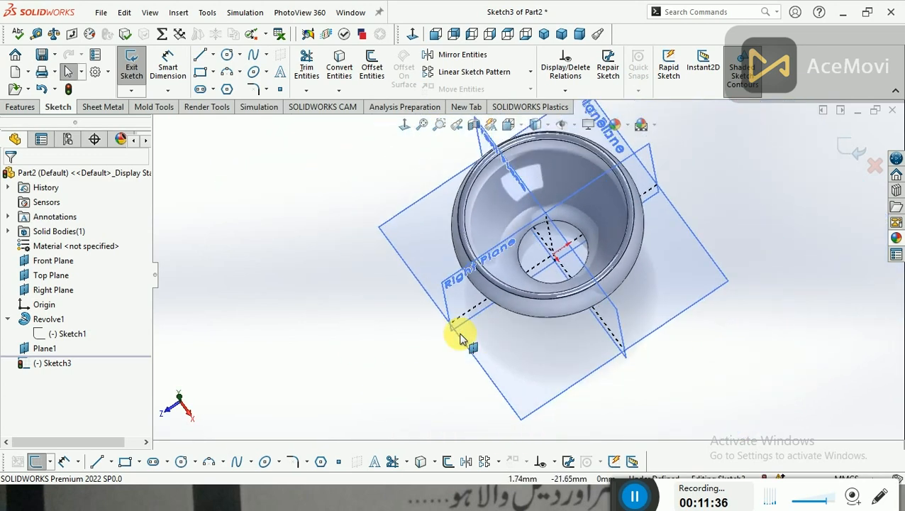
scroll(539, 241, down, 5)
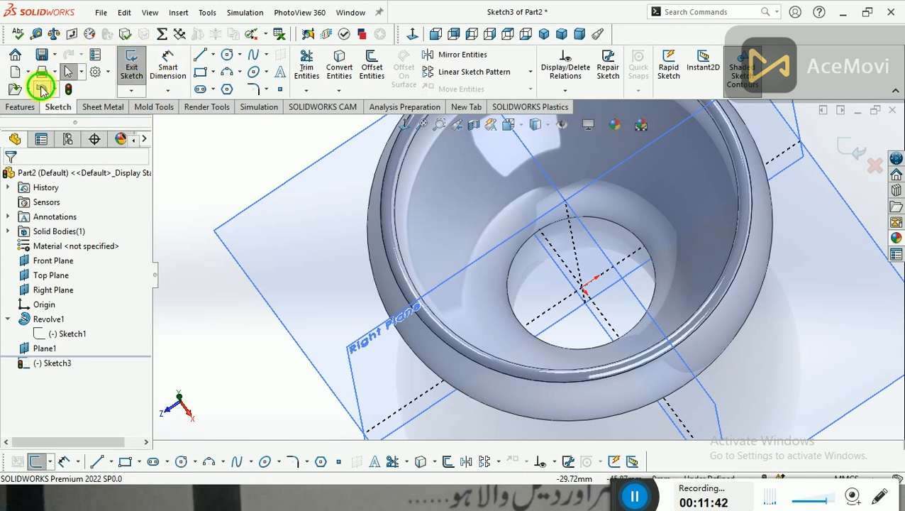
click(42, 89)
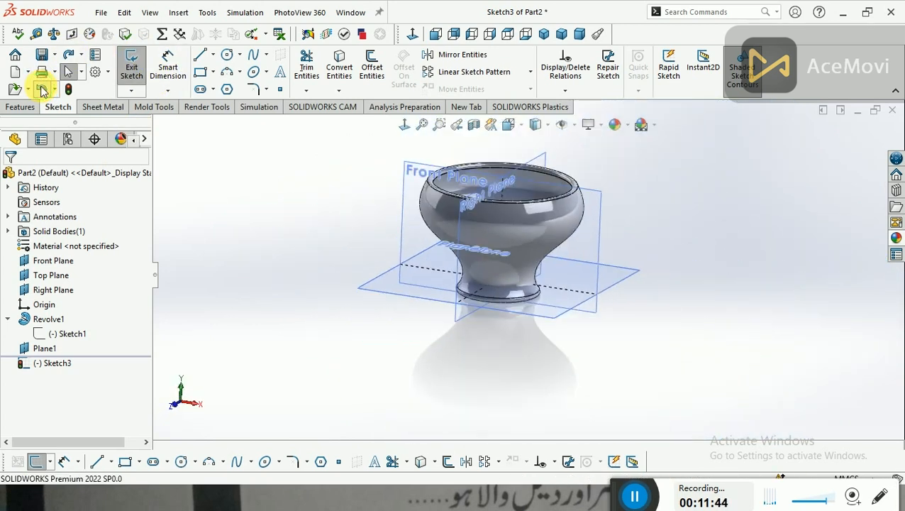
click(43, 90)
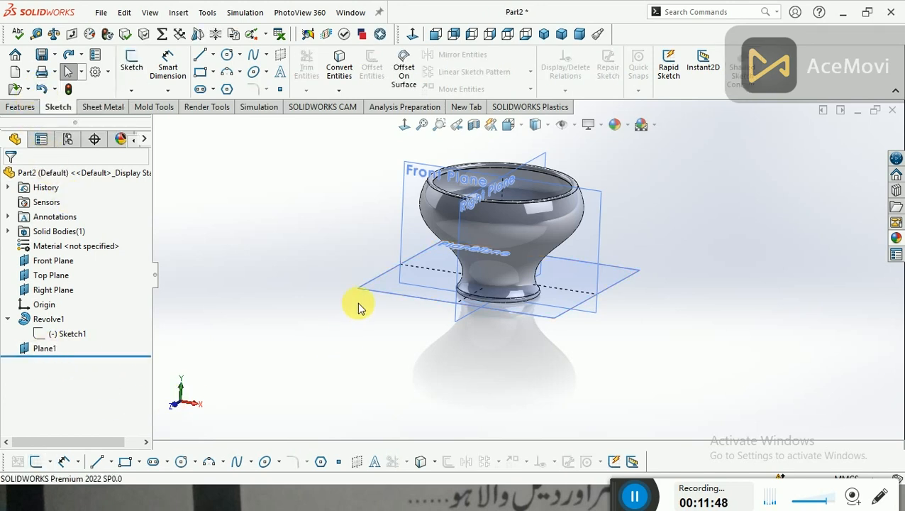
- Start a fresh sketch on Plane1, the reference plane at the bowl's base
mouse_move(390, 348)
middle_down()
mouse_move(415, 317)
mouse_move(425, 334)
mouse_move(401, 345)
middle_up()
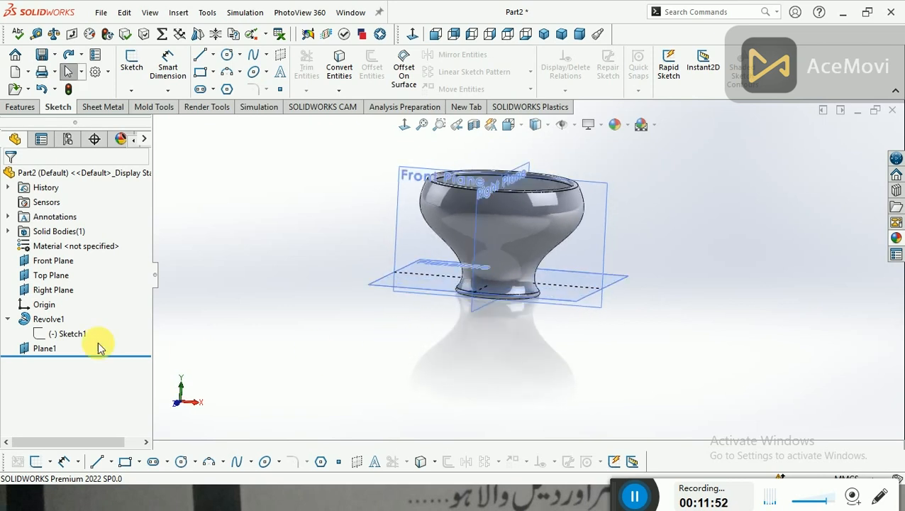
click(39, 350)
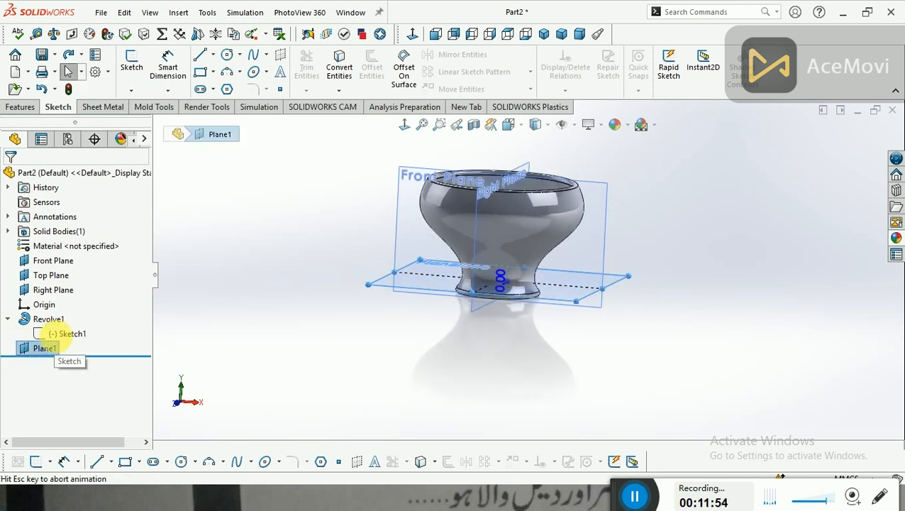
click(59, 340)
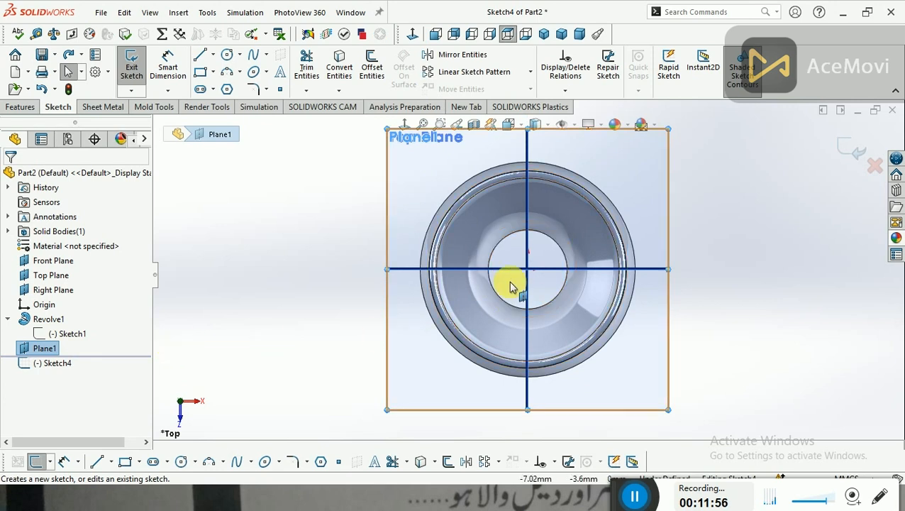
scroll(572, 263, down, 3)
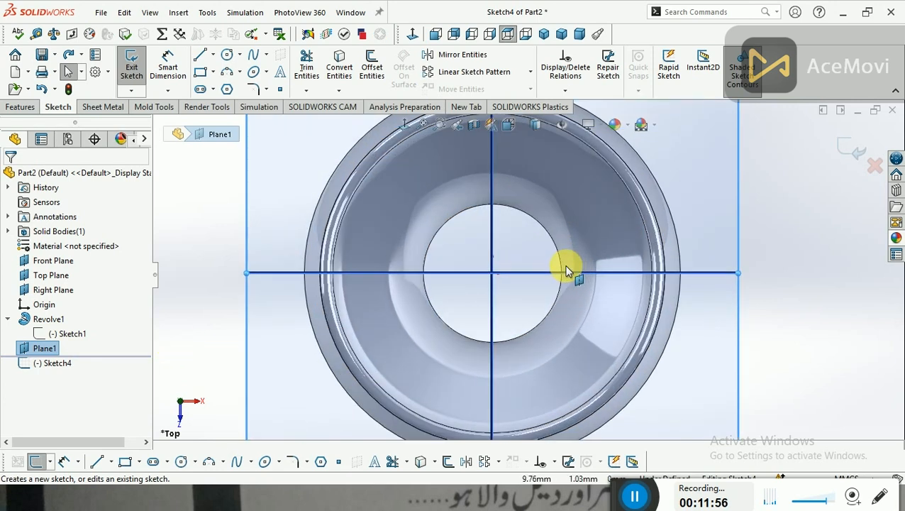
- Sketch a circle centred on the origin, just covering the rim of the opening in the bowl's base
click(331, 79)
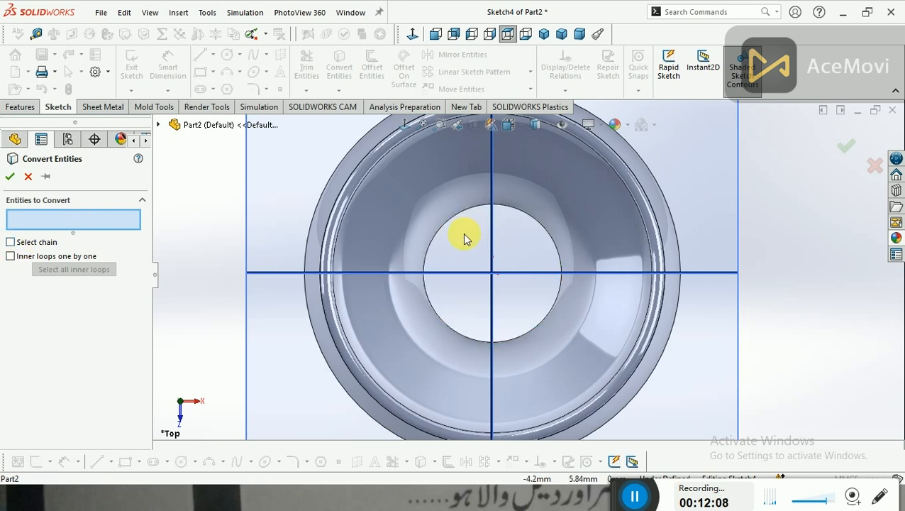
click(27, 177)
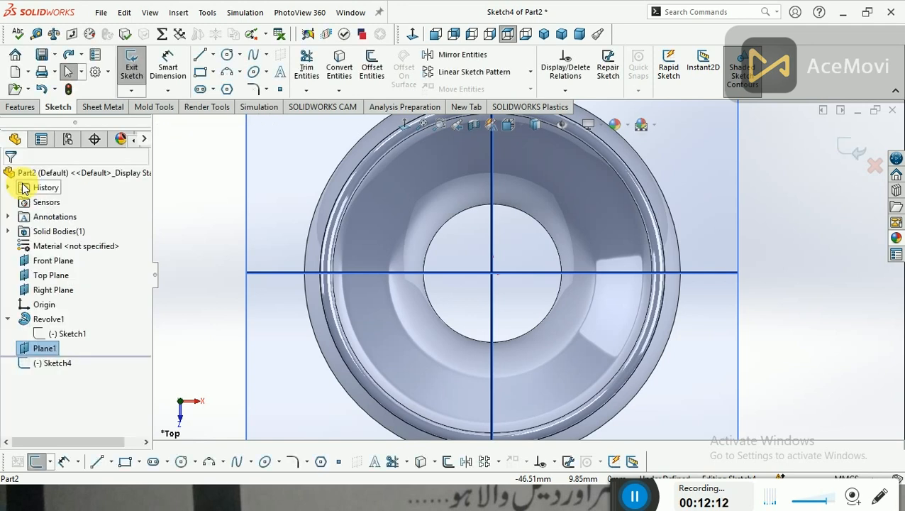
click(227, 58)
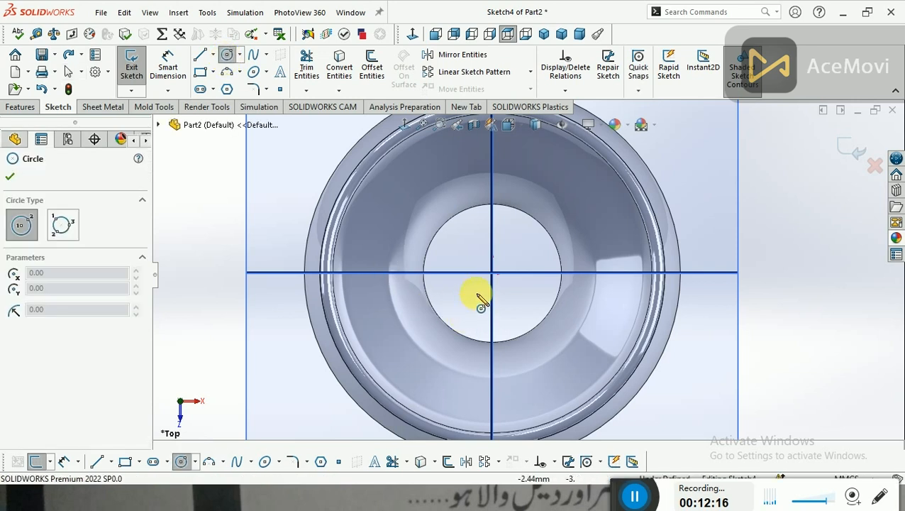
click(492, 273)
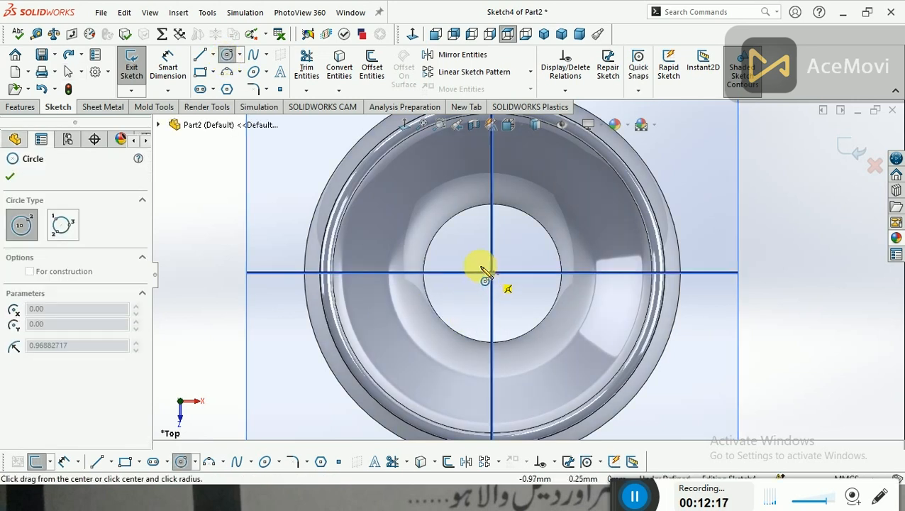
click(449, 216)
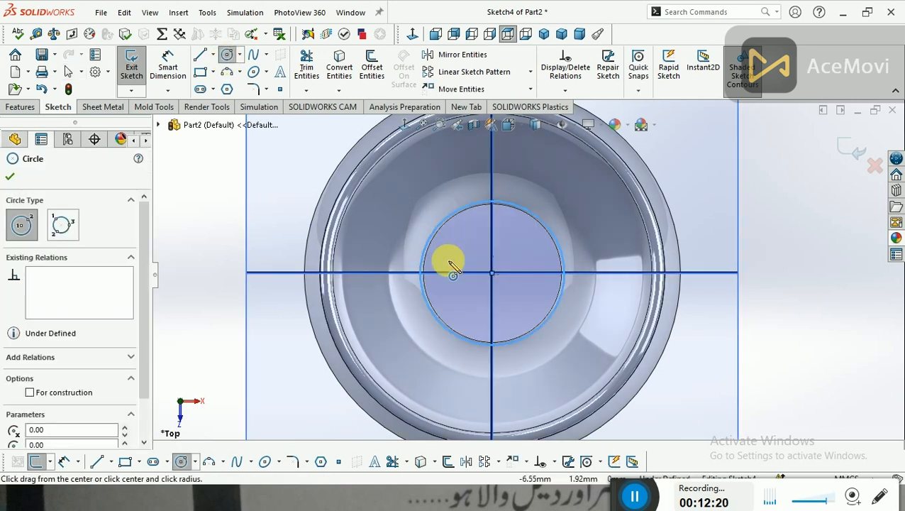
click(13, 177)
- Extrude the base circle as a blind boss 2 mm deep from the sketch plane, merged with the bowl
scroll(491, 334, up, 2)
middle_drag(491, 333, 487, 226)
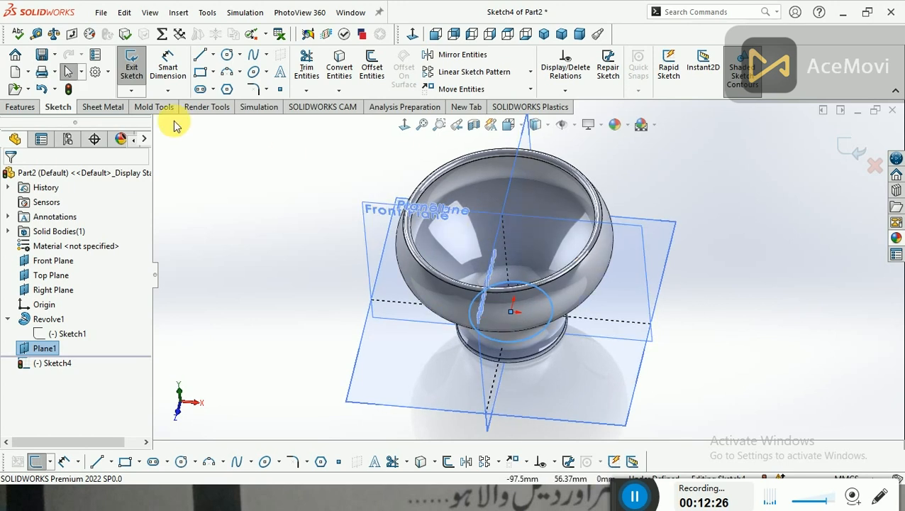
click(24, 108)
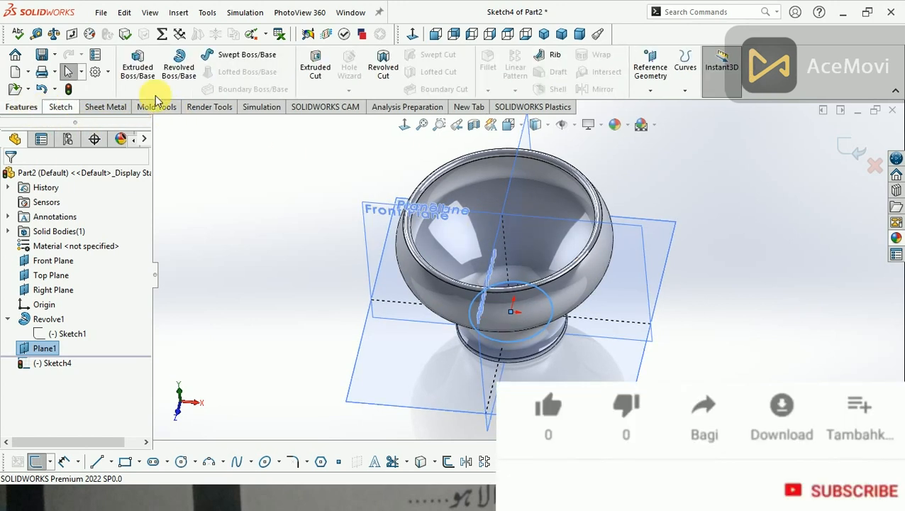
click(137, 67)
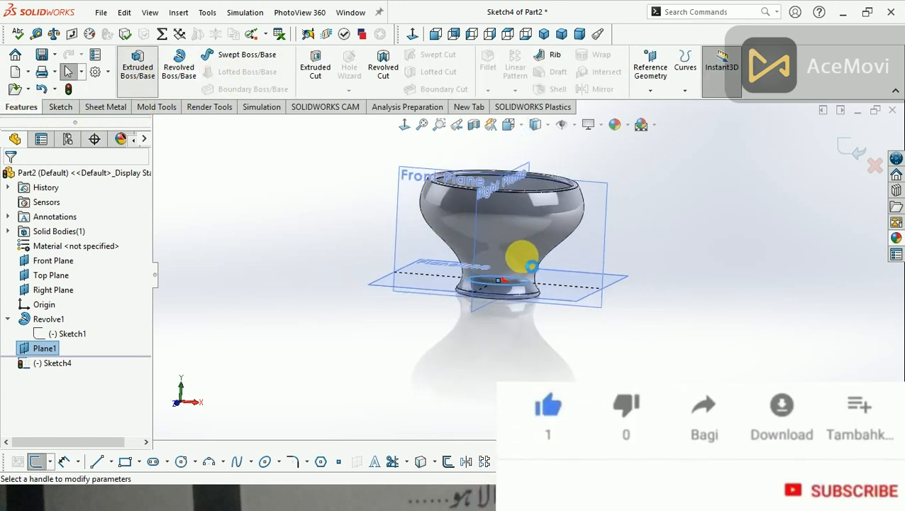
middle_drag(542, 265, 526, 349)
click(81, 306)
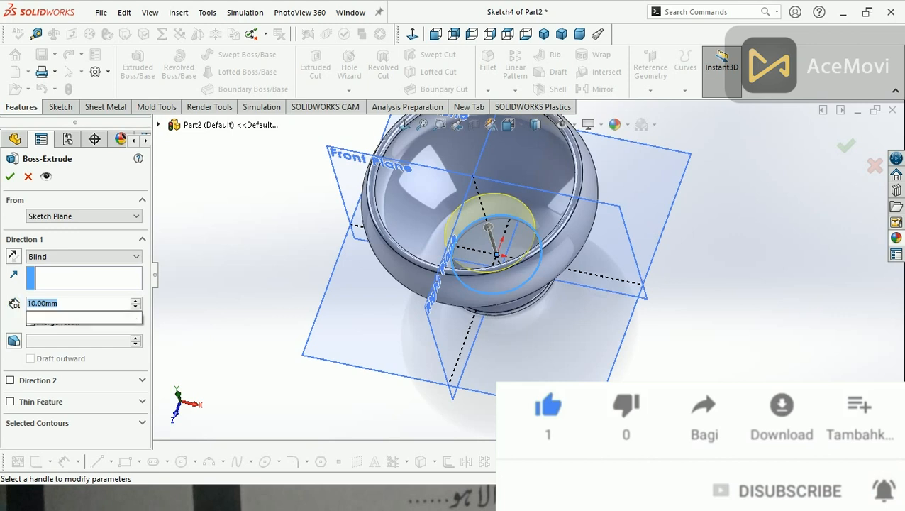
text(2)
key(Return)
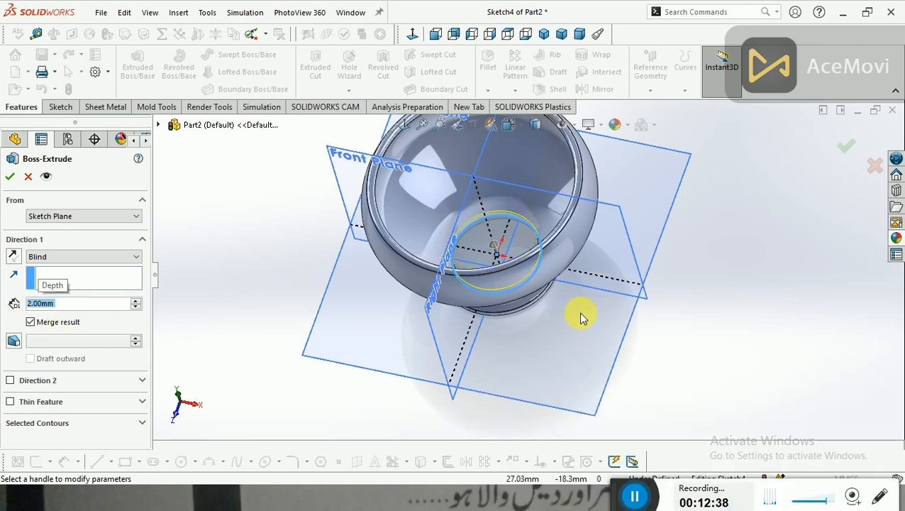
scroll(520, 229, down, 6)
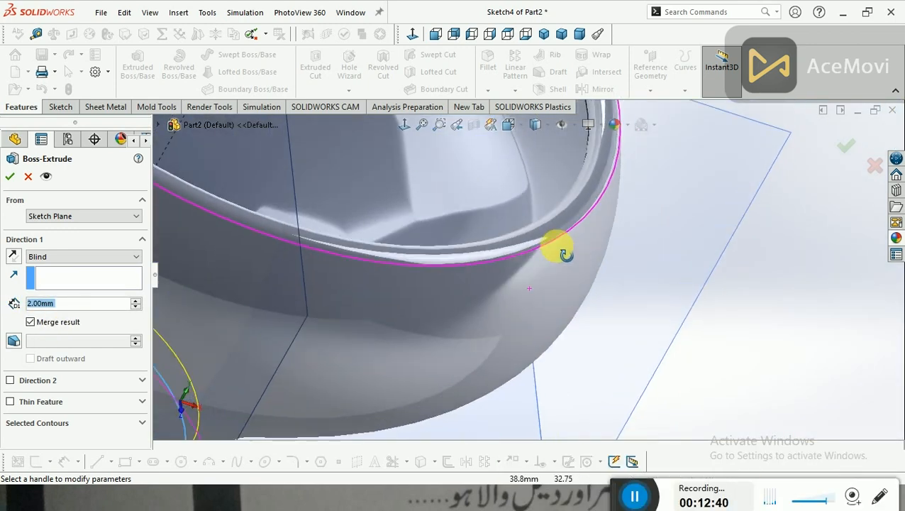
scroll(561, 252, up, 6)
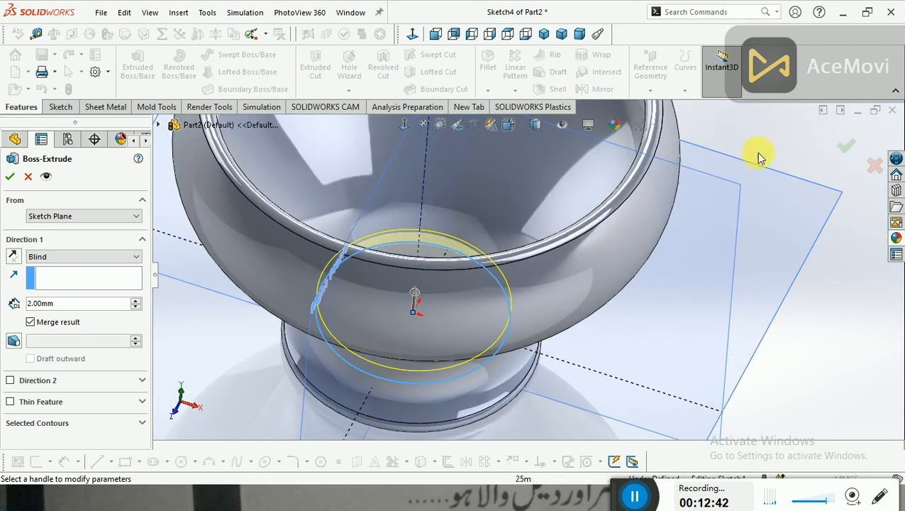
click(849, 148)
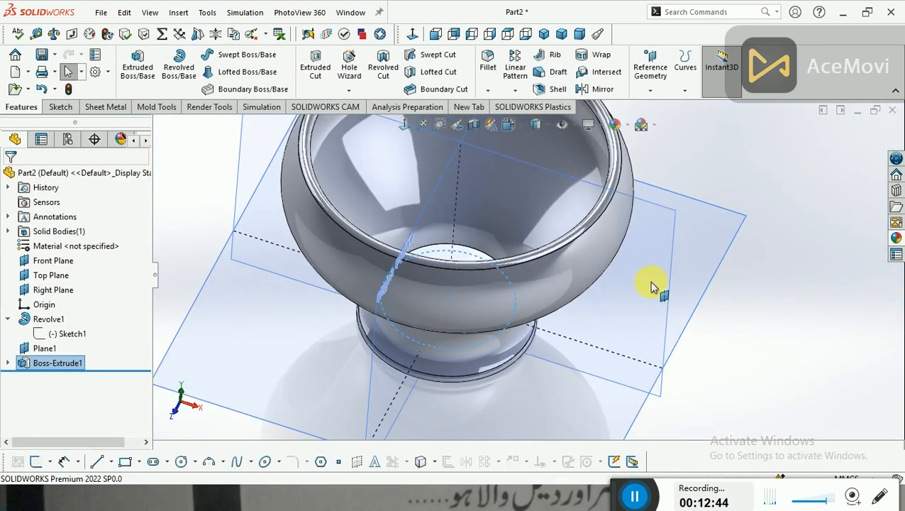
- Examine the extruded base disc and the whole bowl from several angles
middle_drag(653, 286, 761, 377)
click(745, 379)
middle_drag(681, 332, 666, 440)
scroll(647, 369, up, 1)
scroll(665, 284, up, 2)
middle_drag(662, 321, 646, 289)
scroll(543, 204, down, 2)
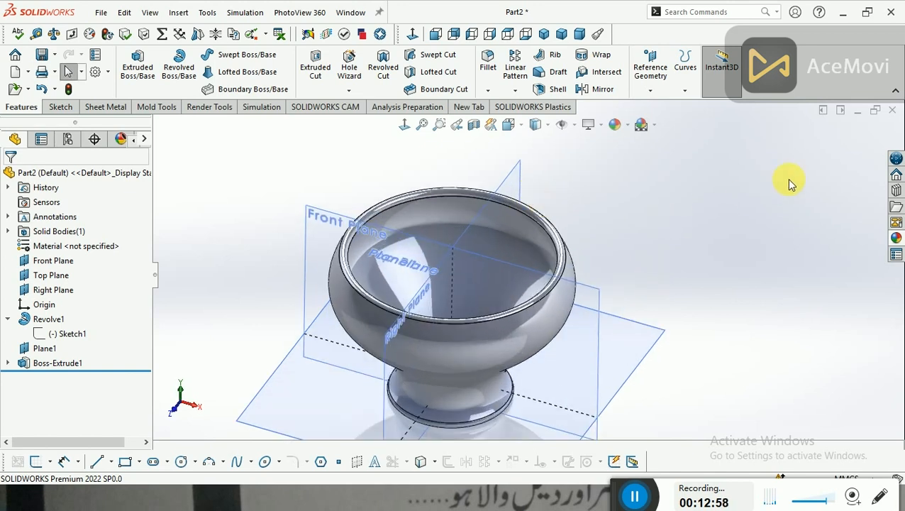
- Open the whole part's appearance for editing and bring up the Thick Gloss glass appearances
click(625, 125)
click(632, 142)
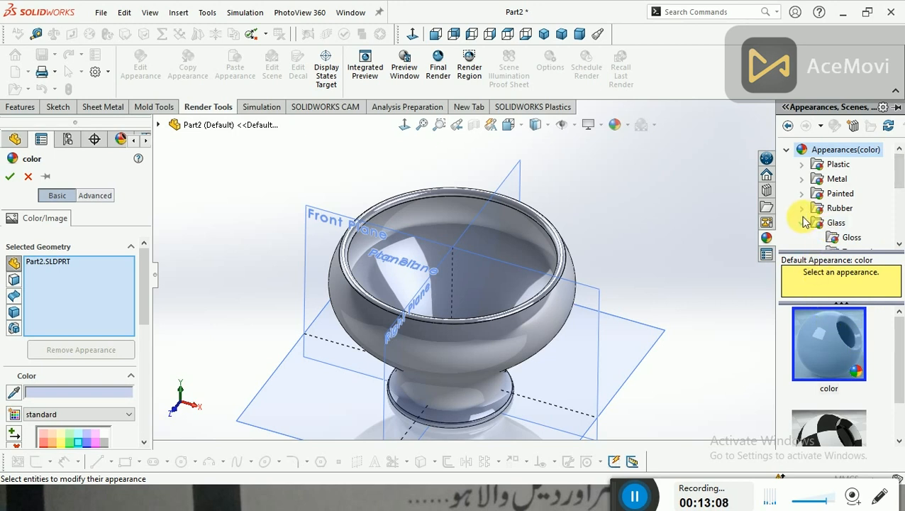
drag(901, 170, 902, 194)
click(872, 199)
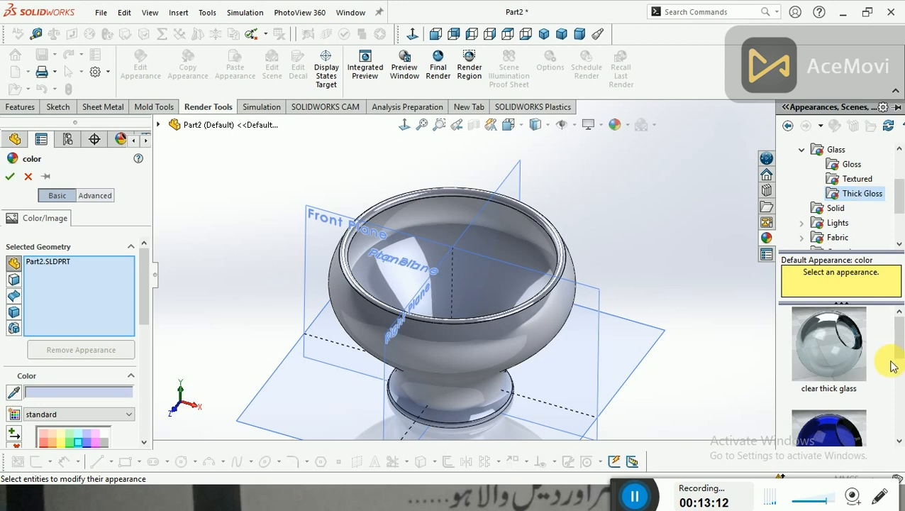
- Try the blue, green and brown thick glass appearances on the whole part
scroll(901, 351, down, 2)
click(829, 363)
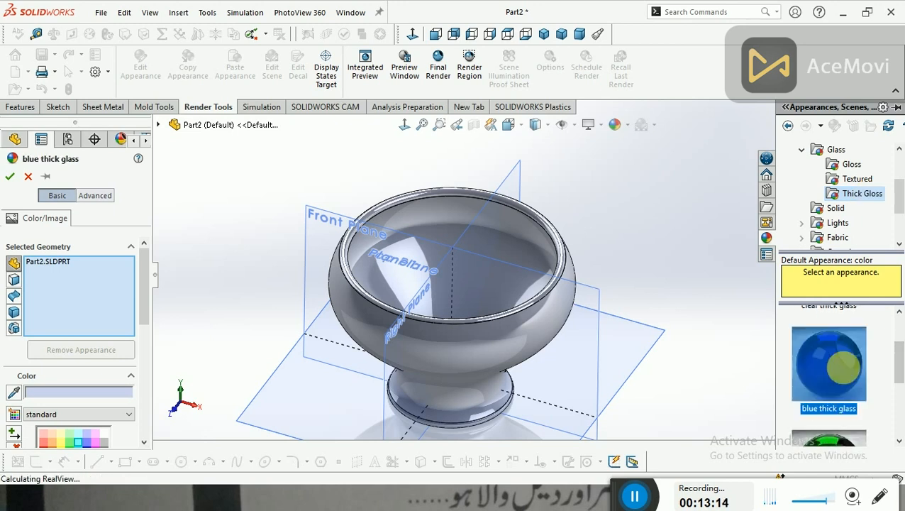
scroll(901, 365, down, 2)
click(853, 385)
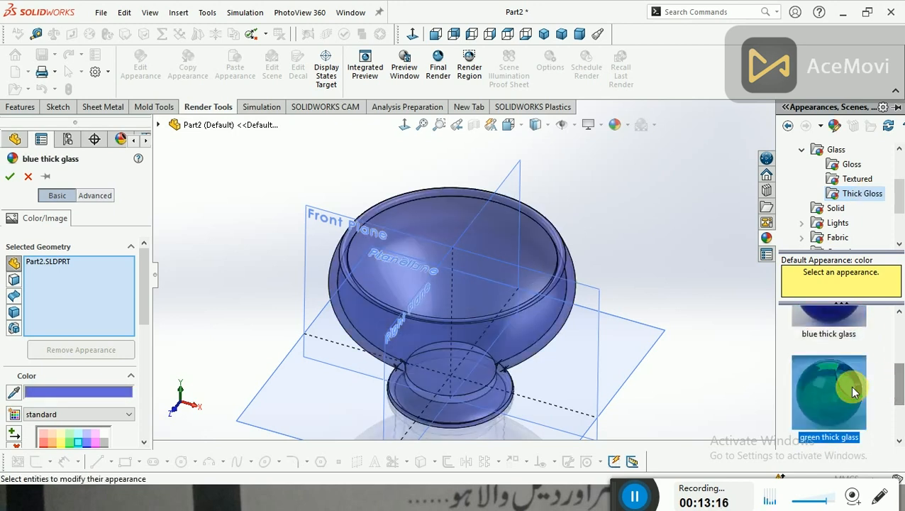
scroll(898, 376, down, 2)
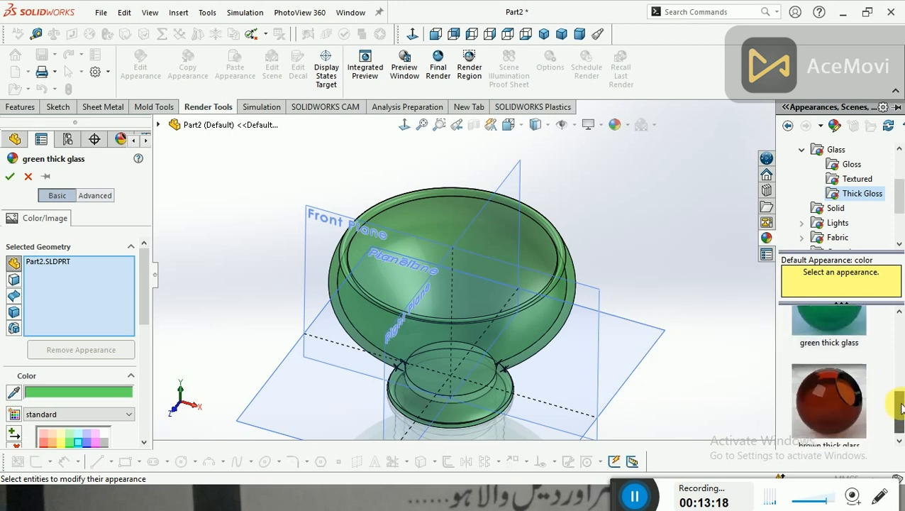
click(837, 387)
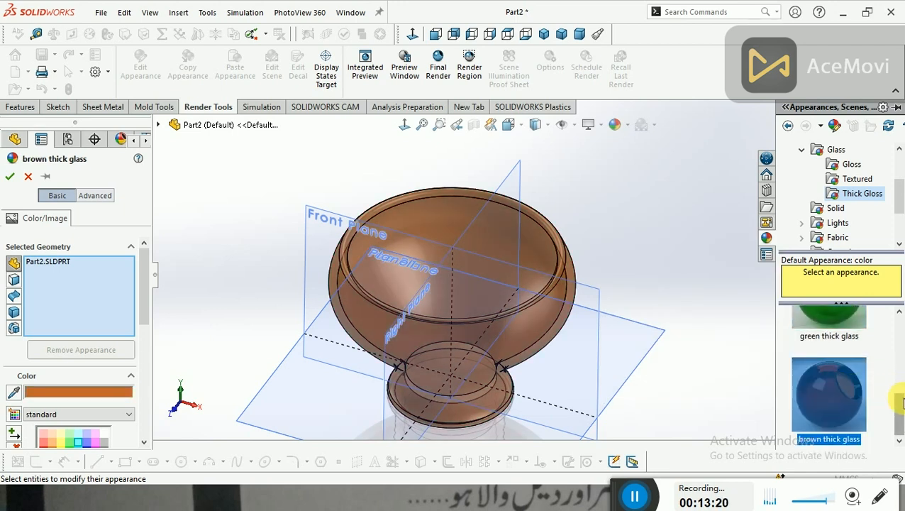
drag(900, 417, 900, 316)
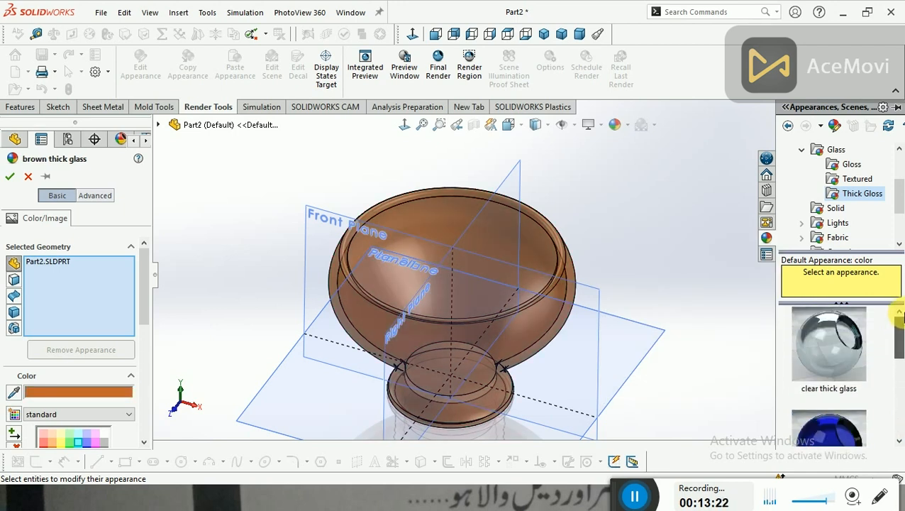
- Apply the glass fiber appearance from the Textured glass group to the part, comparing it with glass sandblasted 01
click(867, 180)
drag(898, 358, 898, 440)
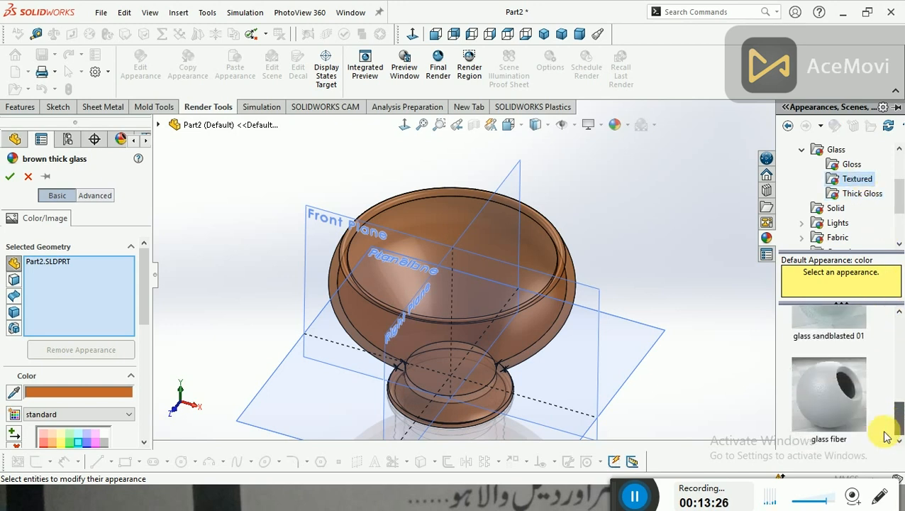
click(833, 397)
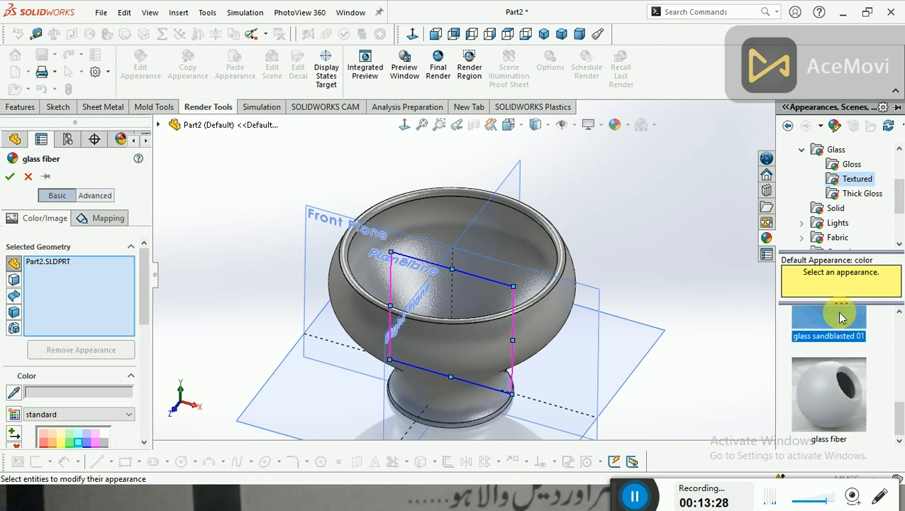
click(842, 317)
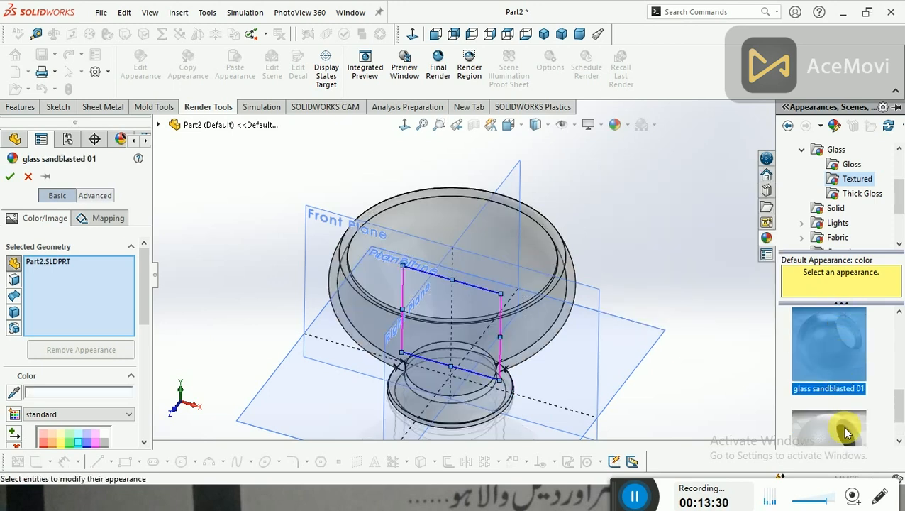
click(846, 431)
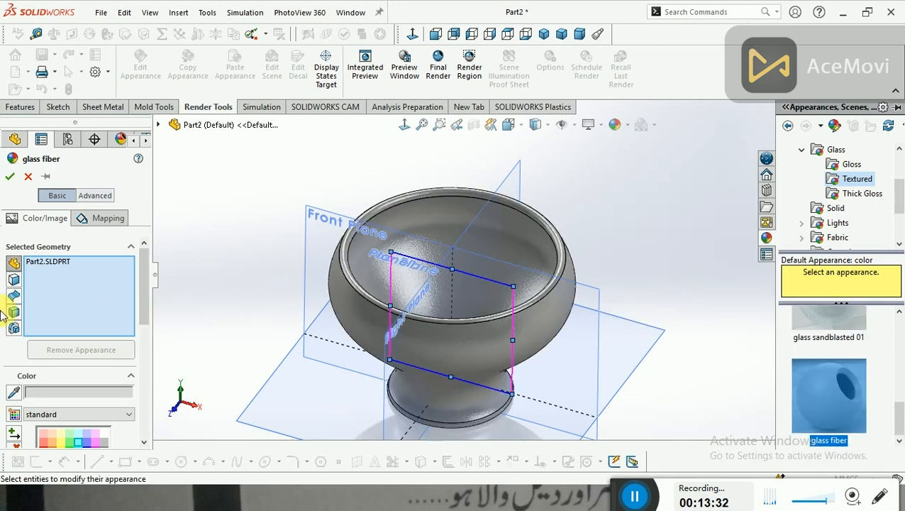
- Colour the part's glass fiber appearance with the blue-violet standard swatch (red 128, green 128) and accept the appearance
scroll(137, 300, down, 5)
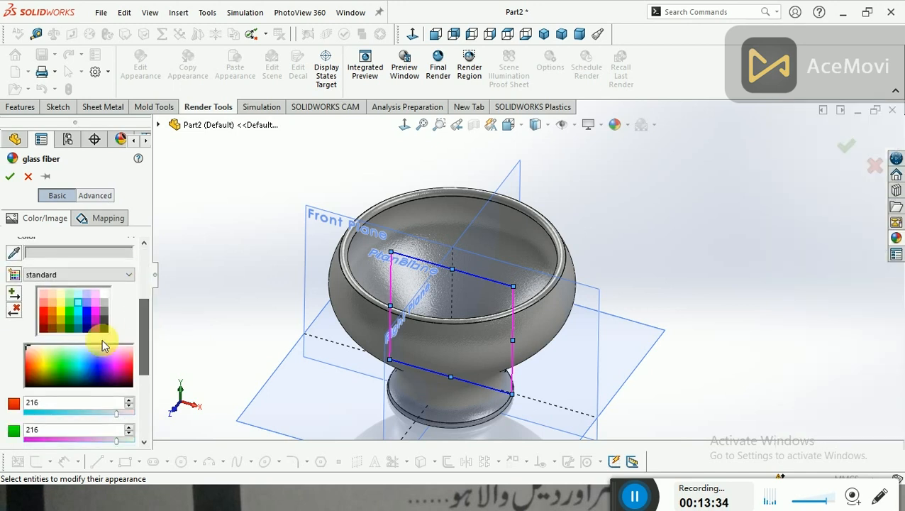
click(87, 304)
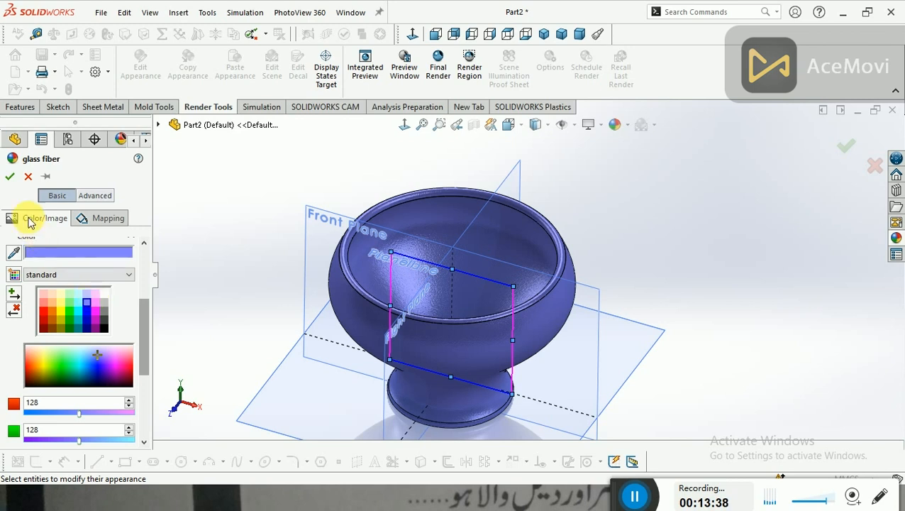
click(10, 176)
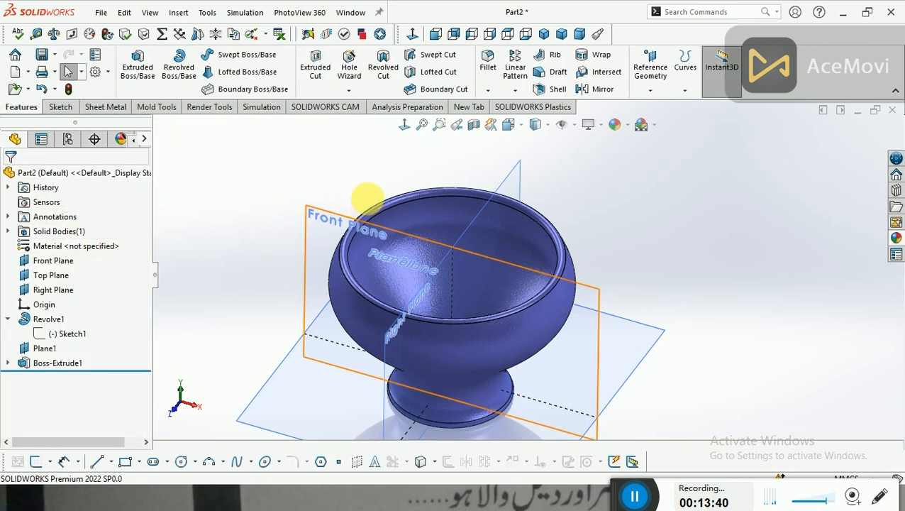
- Hide the reference planes and inspect the finished bowl's rim, interior and foot
click(573, 126)
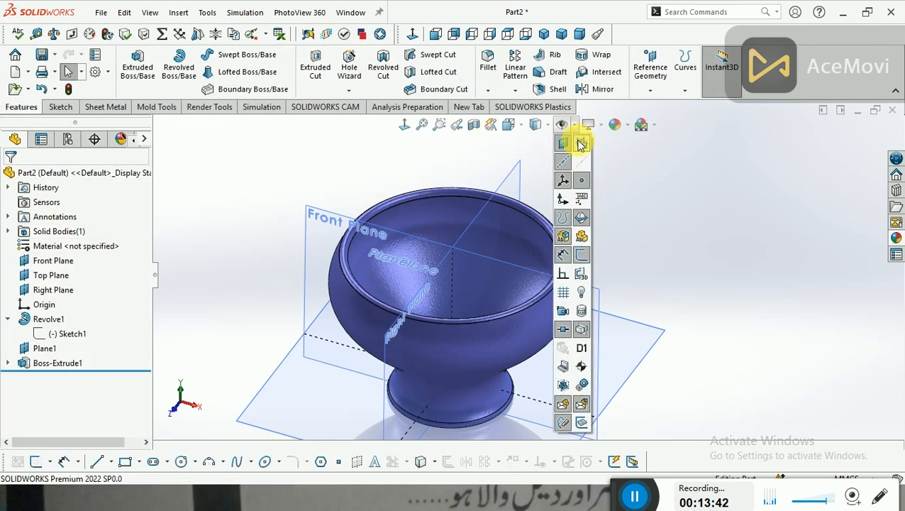
click(565, 146)
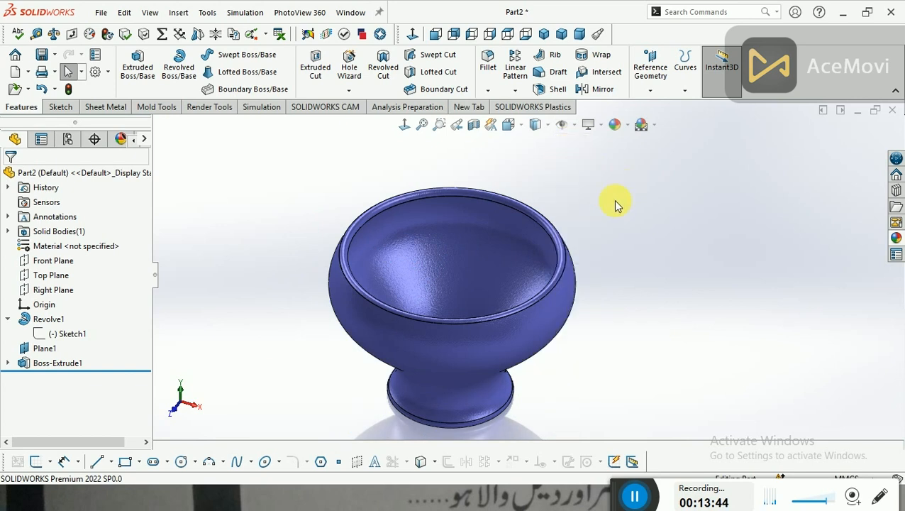
scroll(592, 265, up, 2)
scroll(534, 343, down, 2)
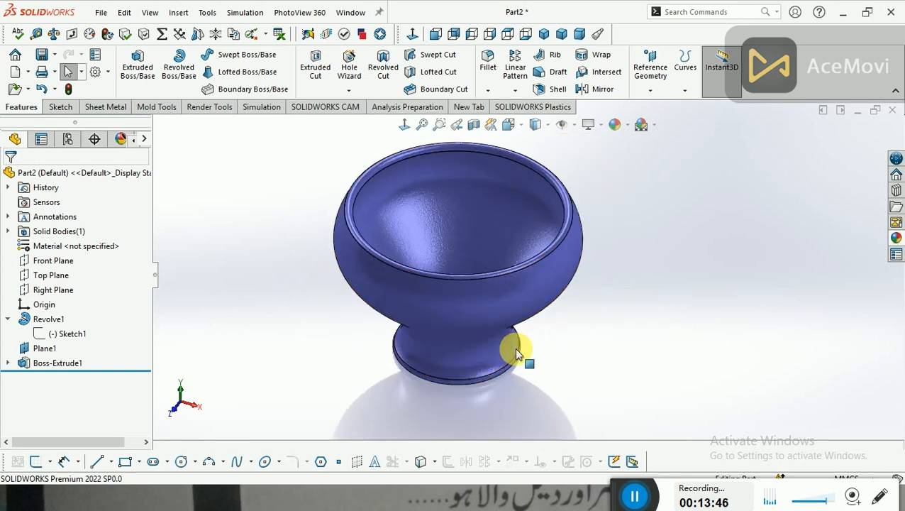
middle_drag(556, 343, 565, 421)
middle_drag(559, 415, 559, 365)
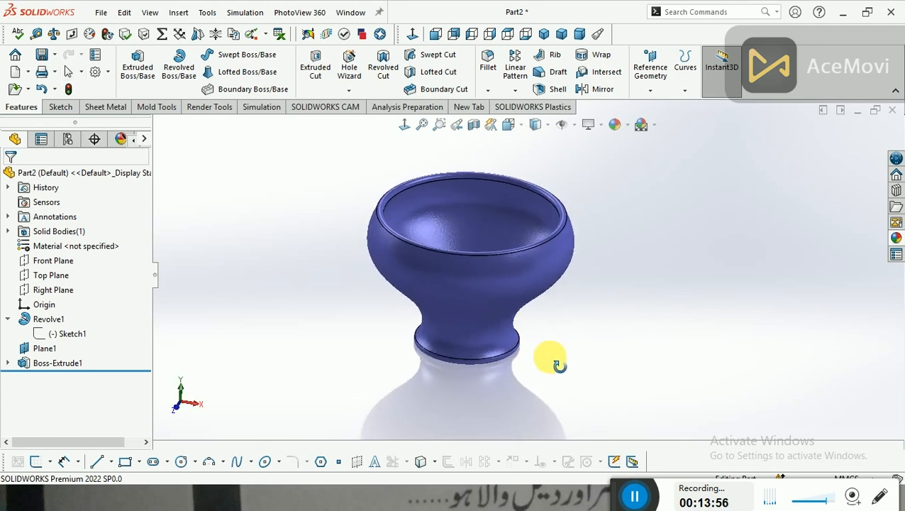
scroll(559, 365, up, 1)
scroll(505, 251, down, 3)
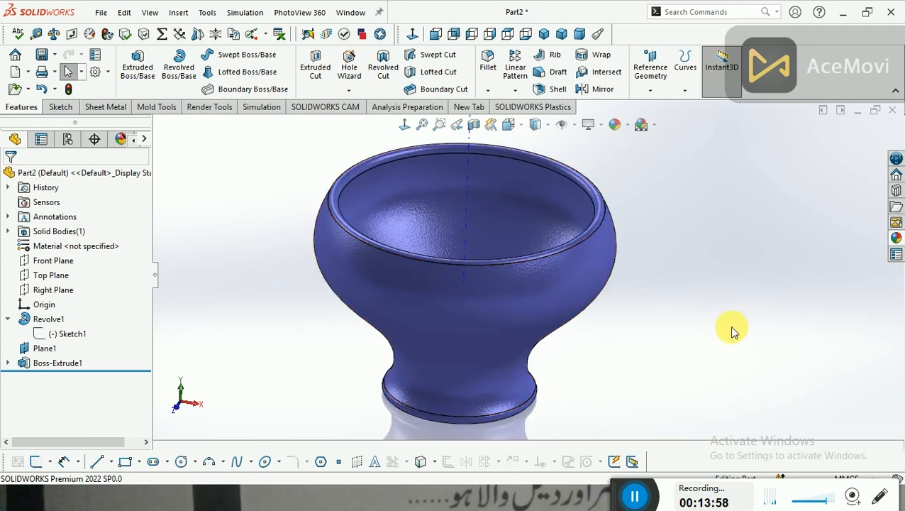